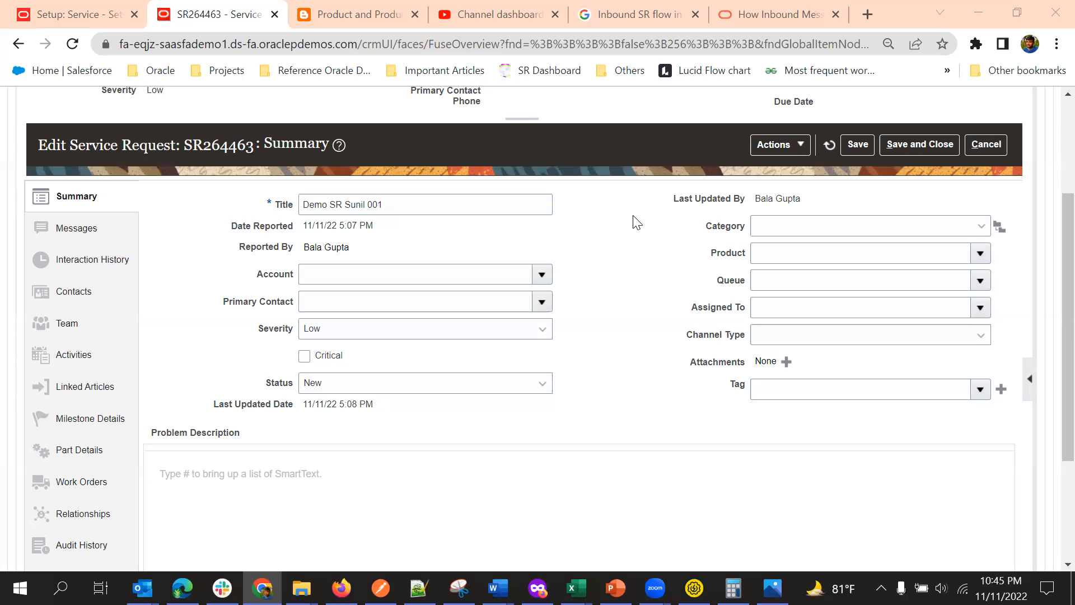
Step: Open the service request's messages and view the available message types for composing, without creating one
click(66, 231)
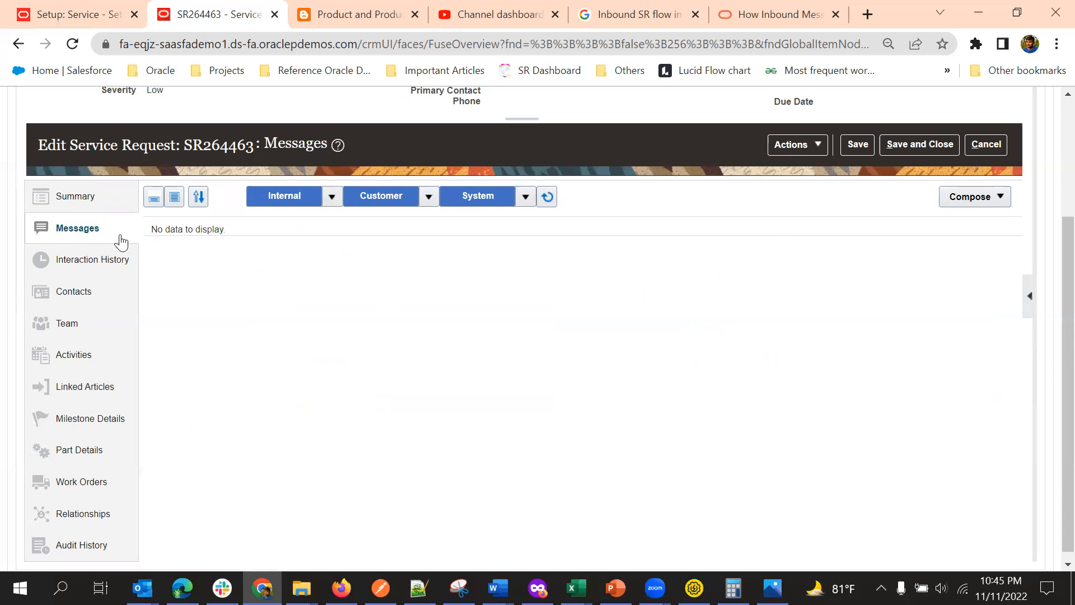
click(971, 196)
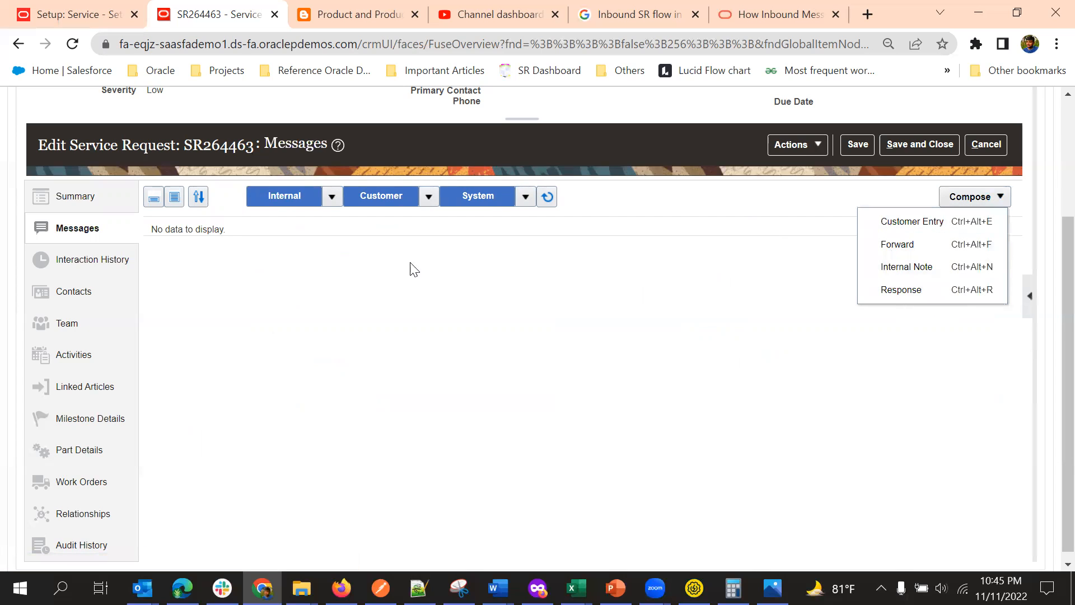
click(511, 278)
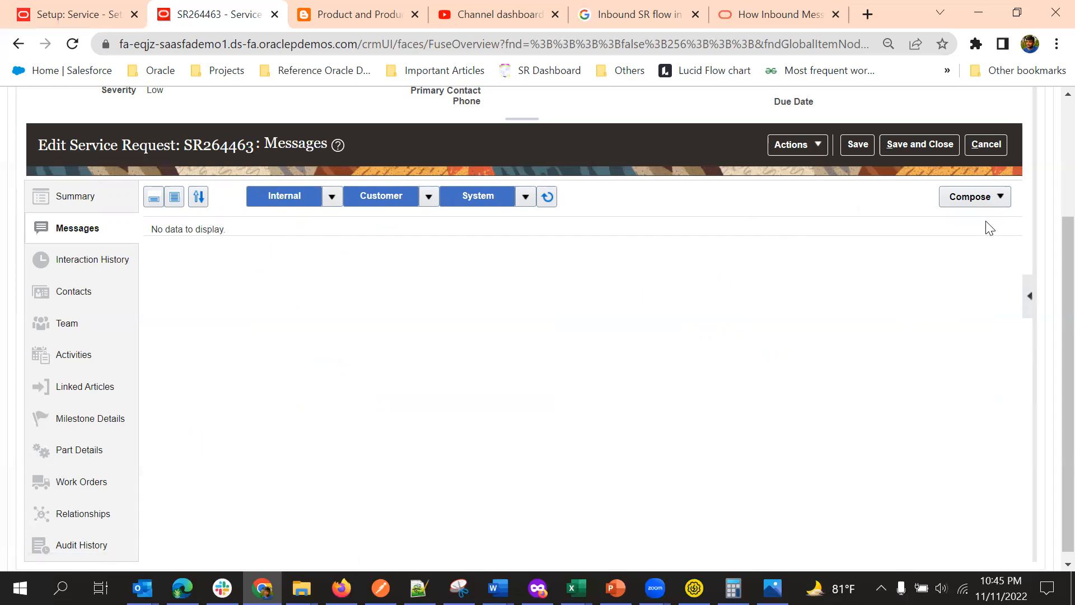
click(989, 200)
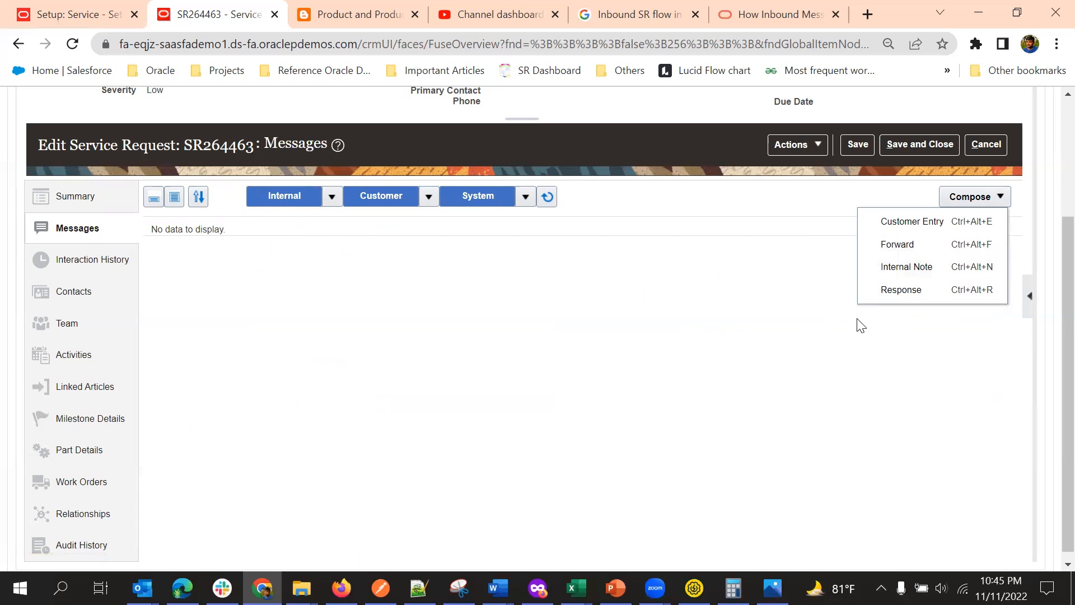
click(807, 360)
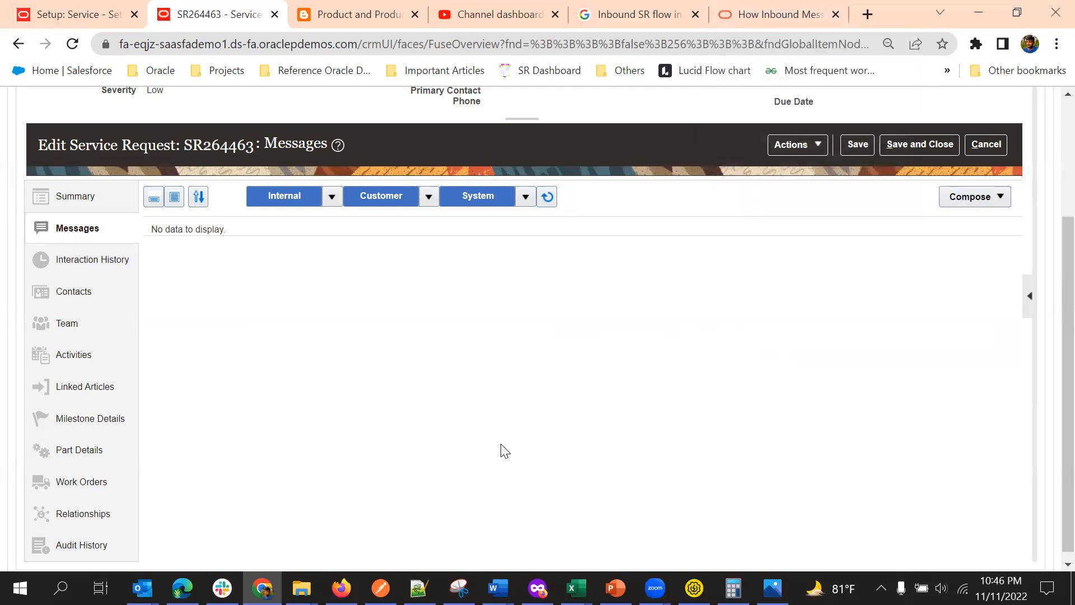
Step: Examine the incoming customer email flowchart in the Oracle documentation page How Inbound Messages Are Processed
click(787, 6)
scroll(621, 311, up, 10)
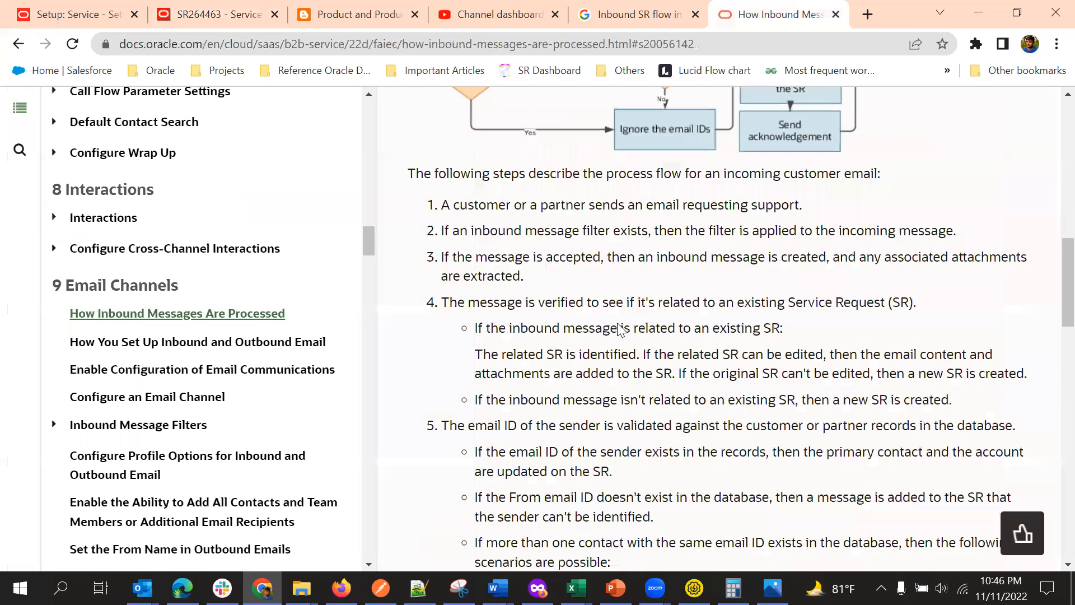
scroll(618, 330, up, 6)
scroll(619, 339, up, 2)
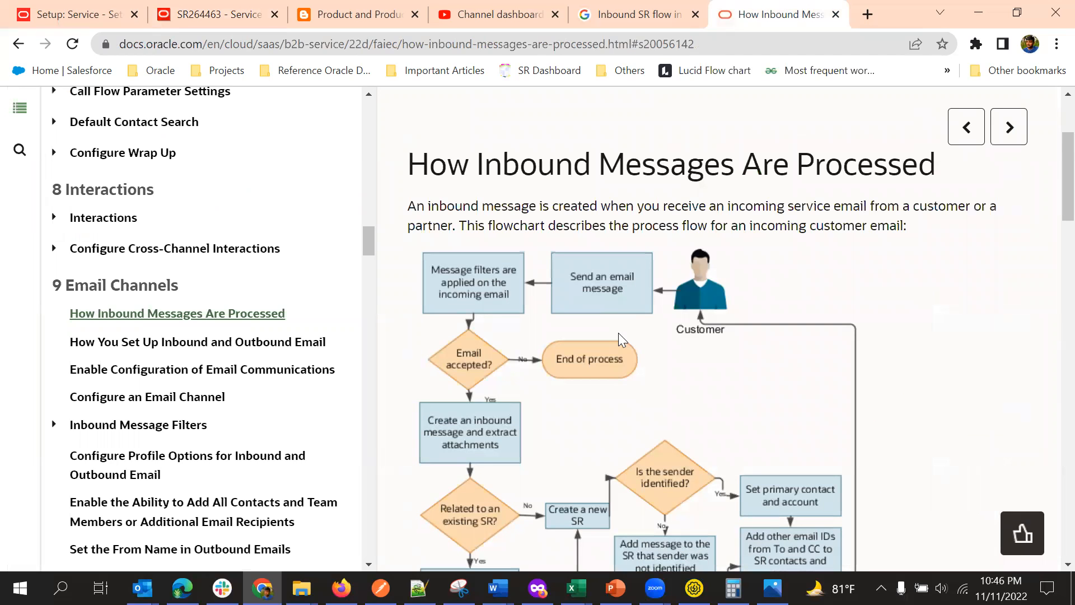
scroll(688, 275, down, 3)
scroll(688, 275, up, 2)
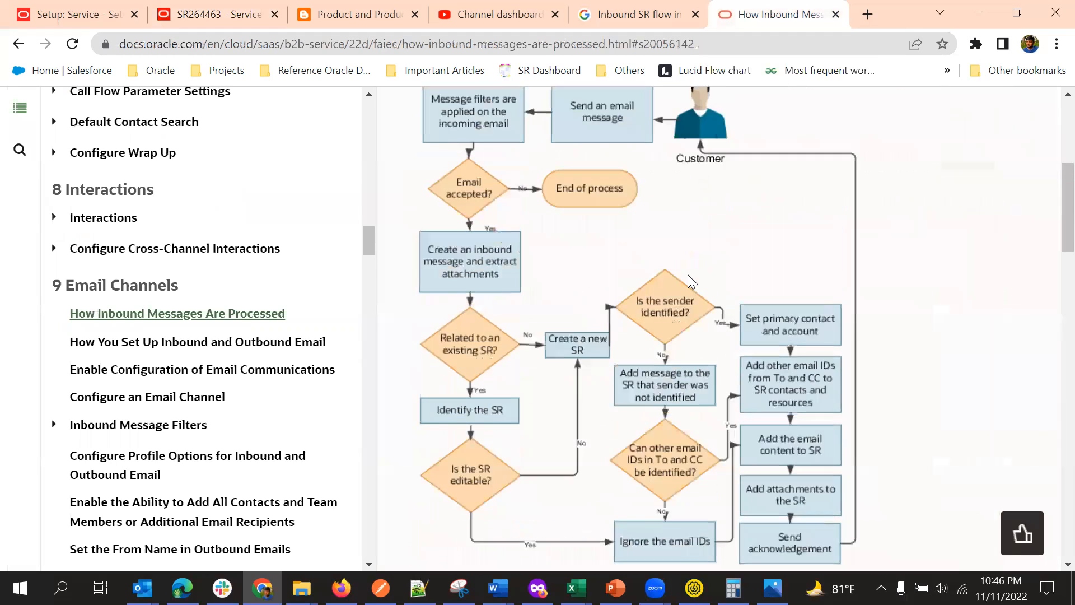
scroll(691, 273, up, 1)
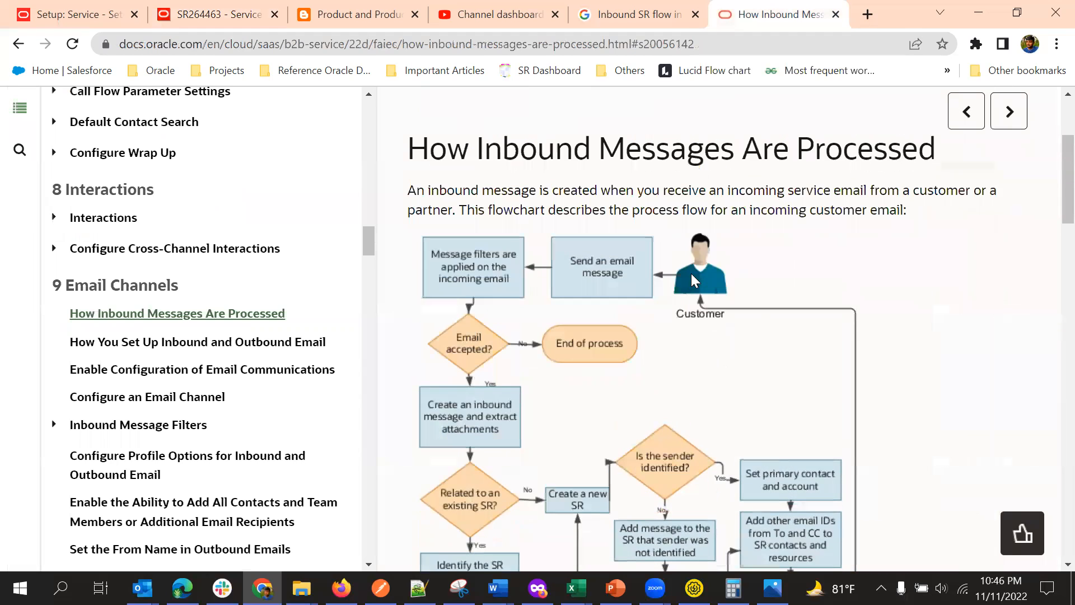
scroll(691, 274, down, 3)
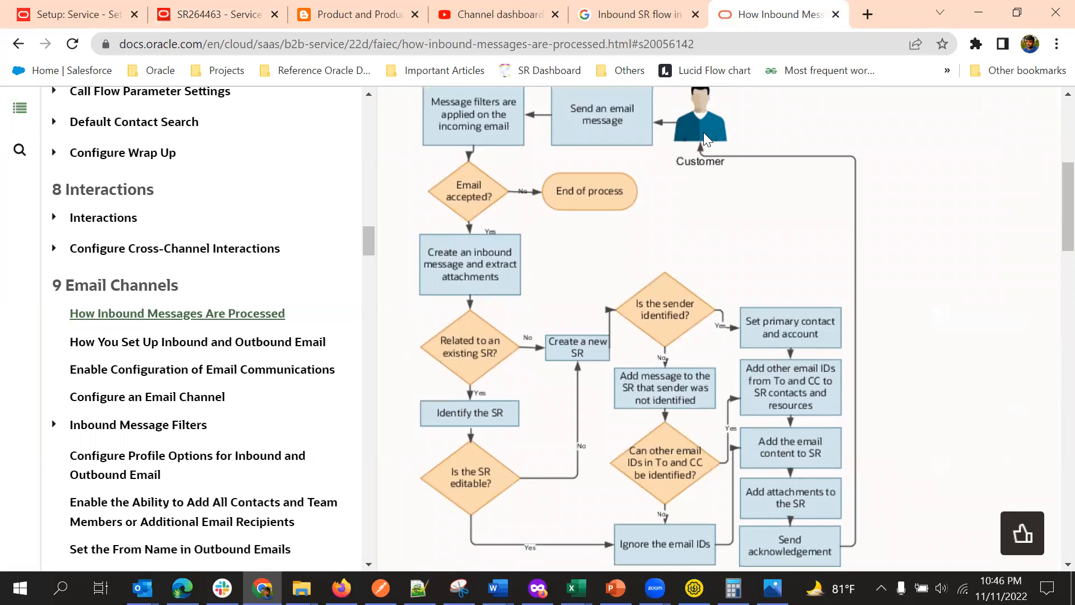
scroll(704, 132, up, 1)
scroll(700, 156, down, 1)
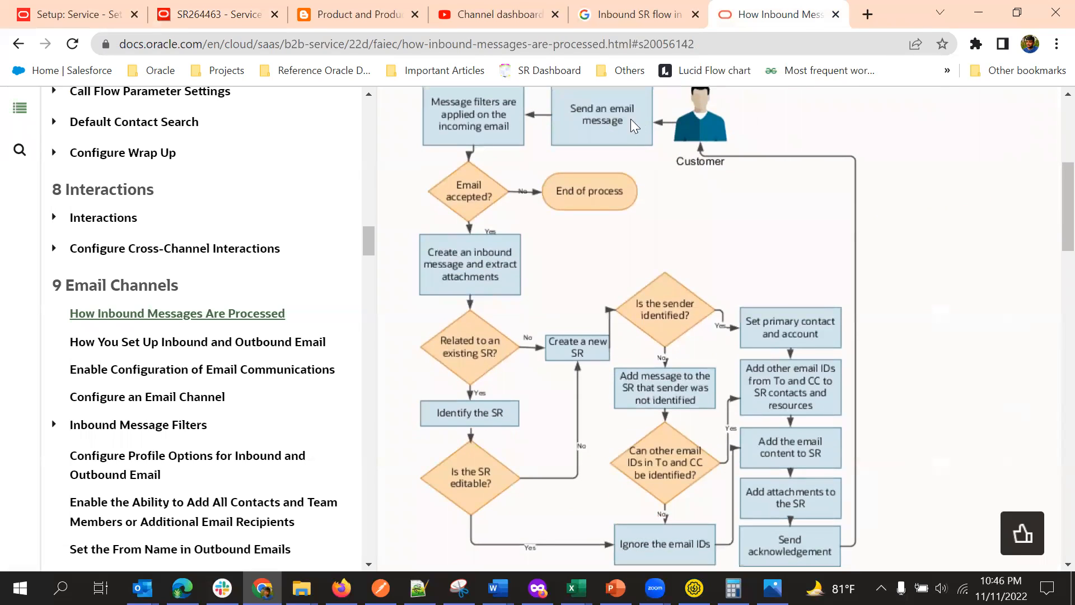
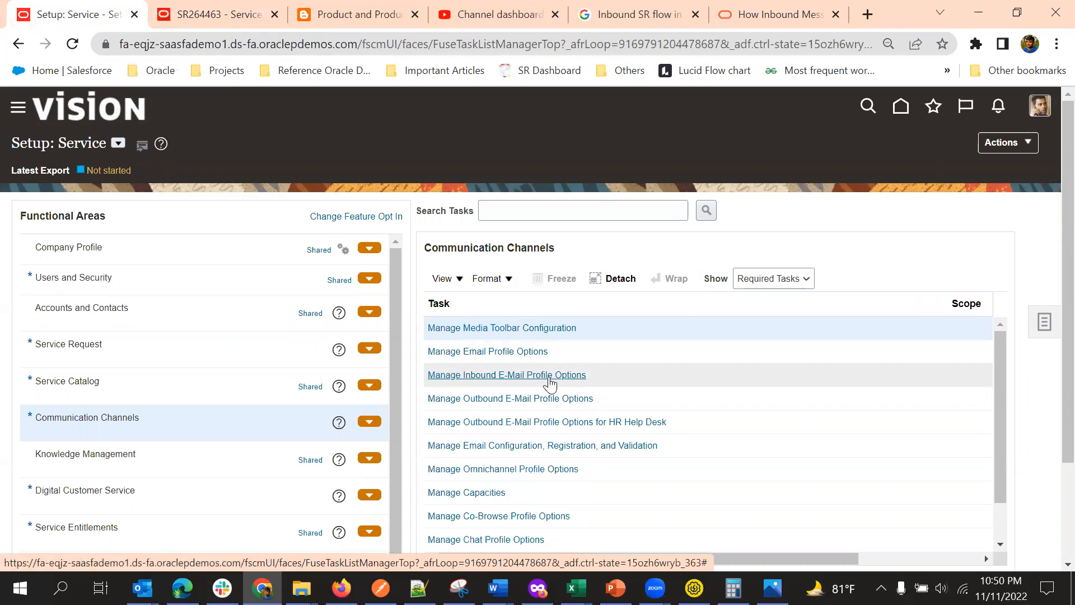
Step: Open the Manage Inbound E-Mail Profile Options task under Communication Channels and look through its profile option list
click(549, 376)
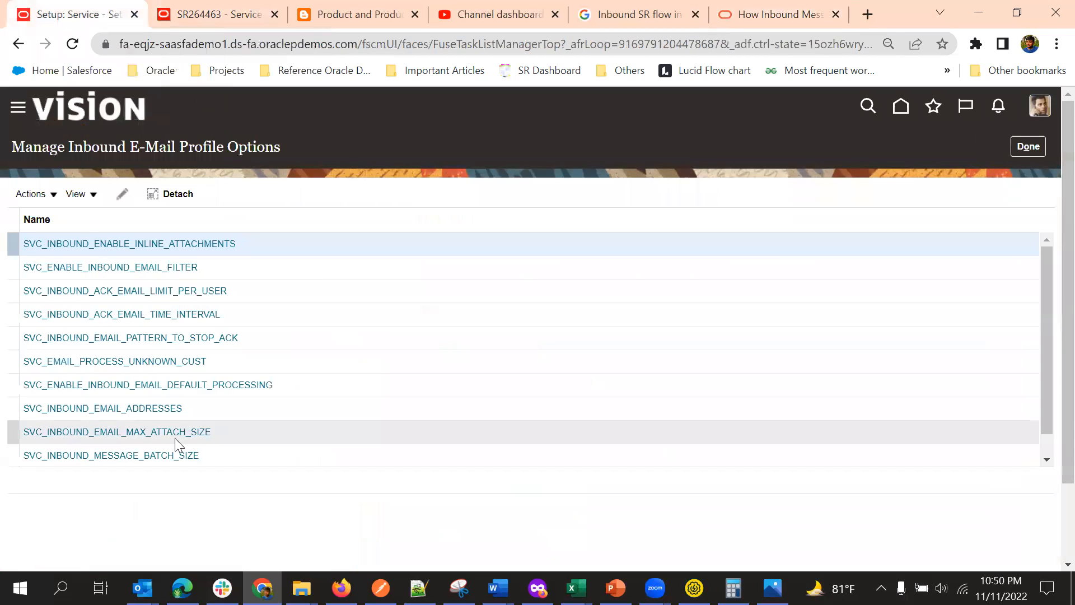
click(1020, 150)
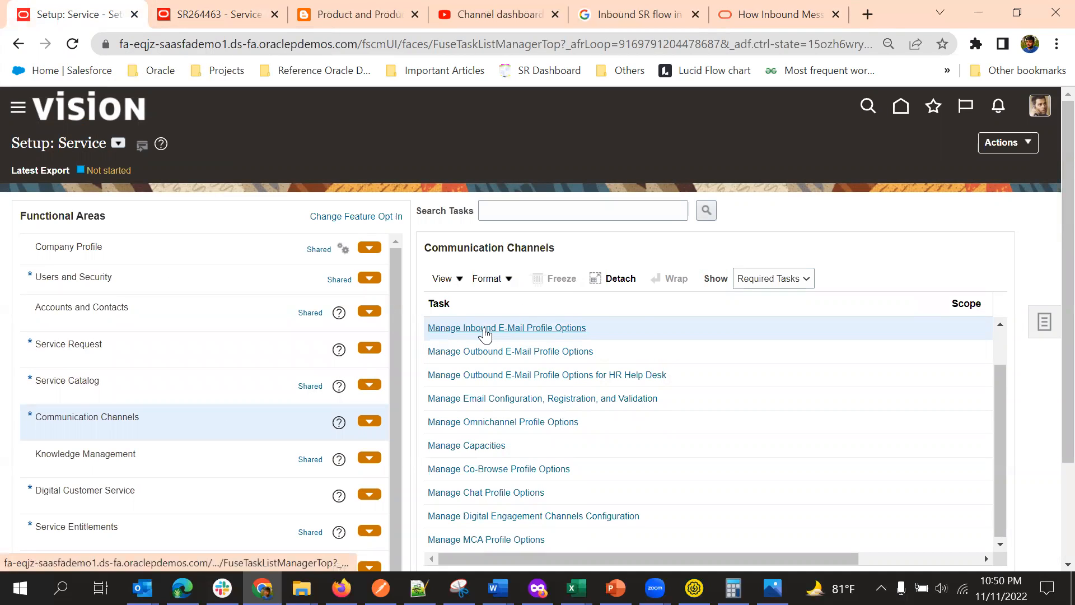
click(485, 334)
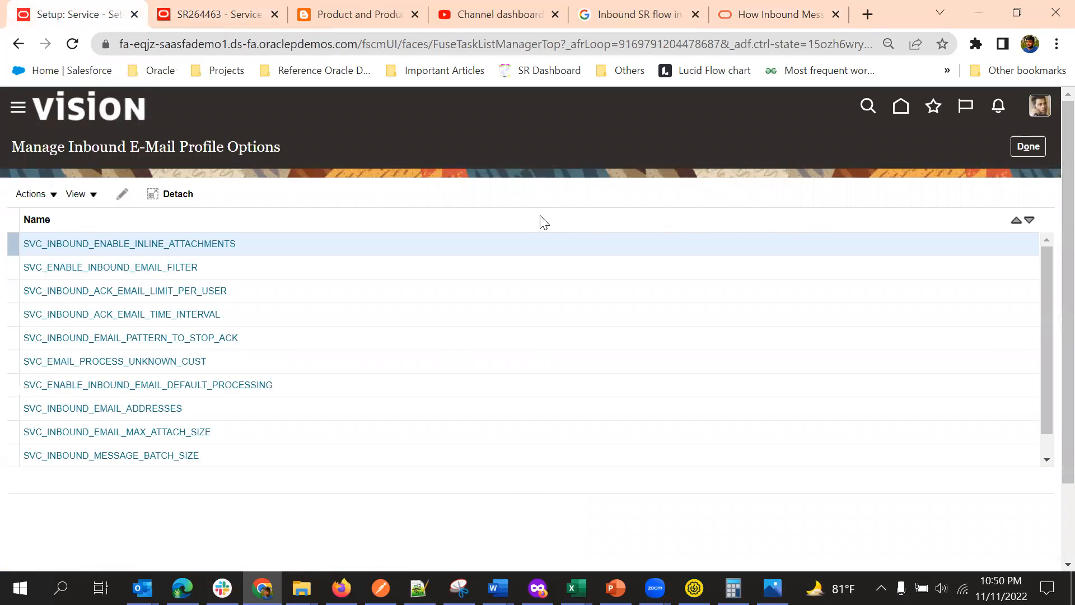
scroll(537, 223, down, 2)
scroll(495, 278, up, 2)
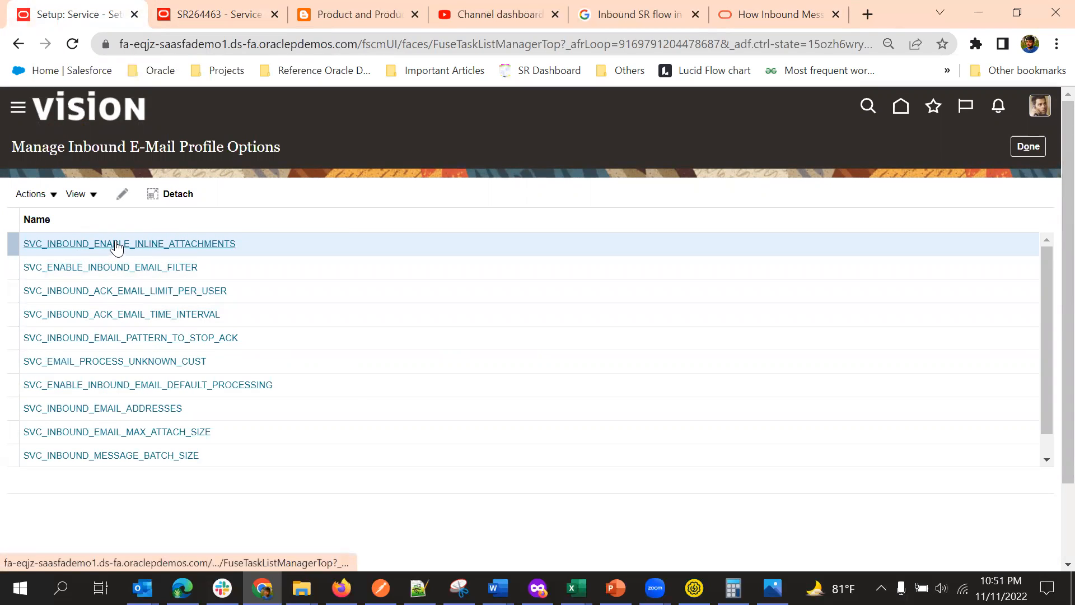
Step: Review the site-level values of SVC_INBOUND_ENABLE_INLINE_ATTACHMENTS and SVC_ENABLE_INBOUND_EMAIL_FILTER, leaving each without saving
click(191, 247)
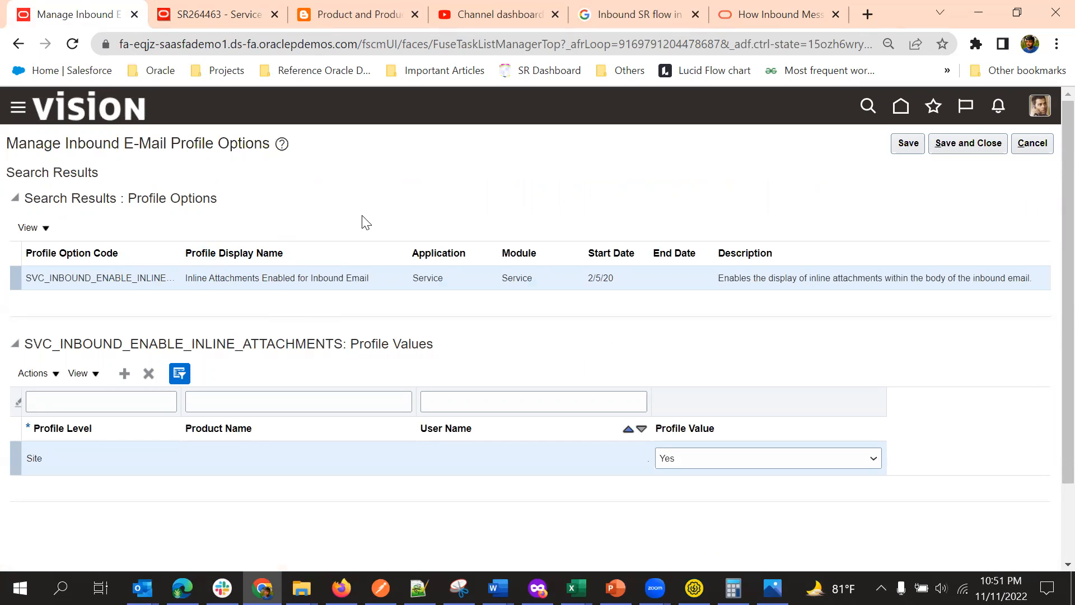
click(1034, 145)
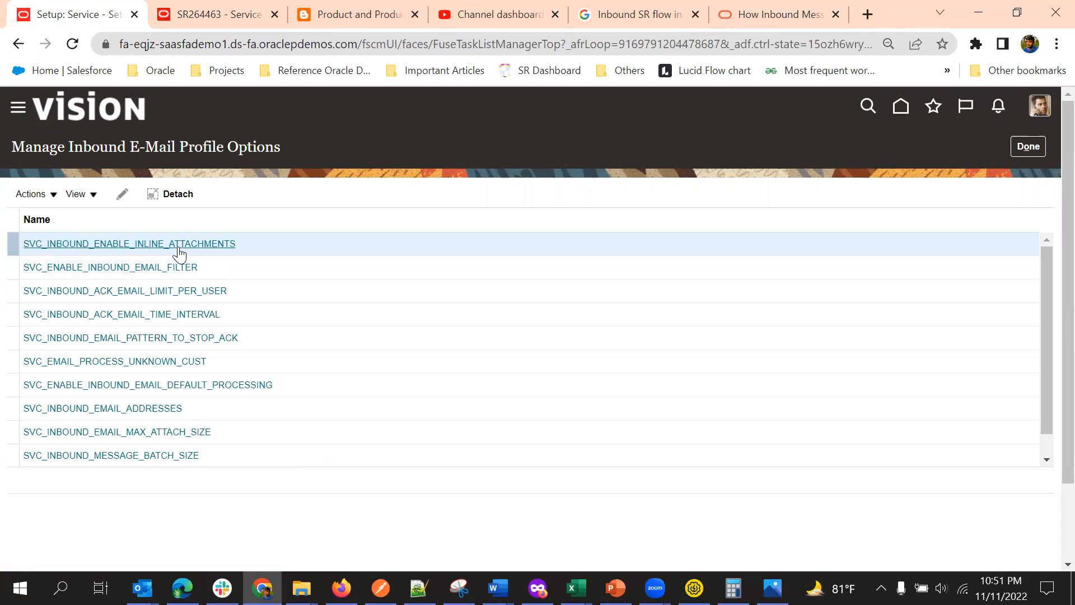
click(194, 267)
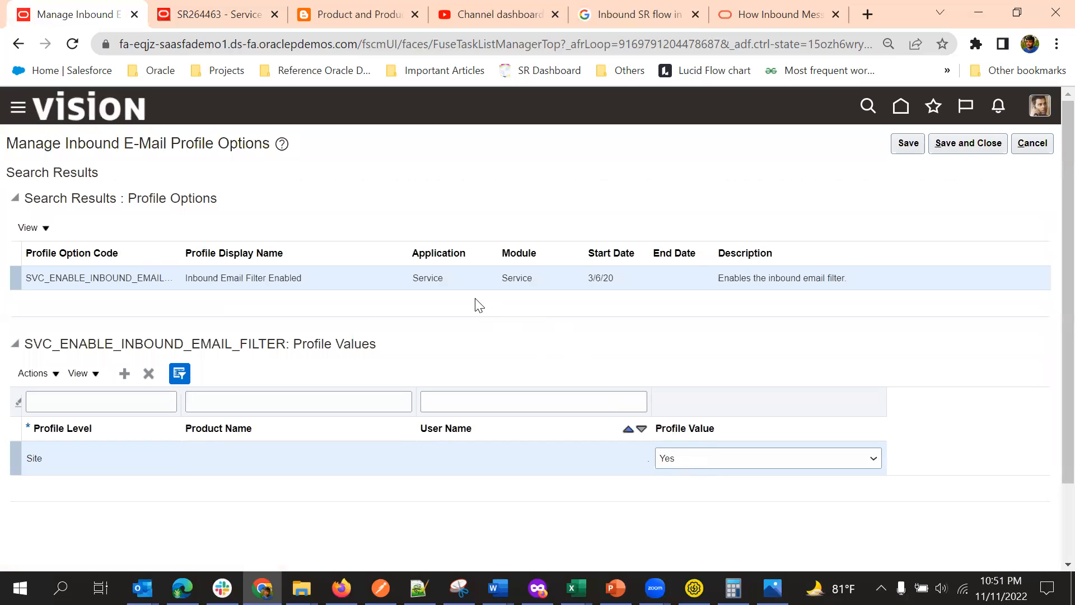
click(738, 458)
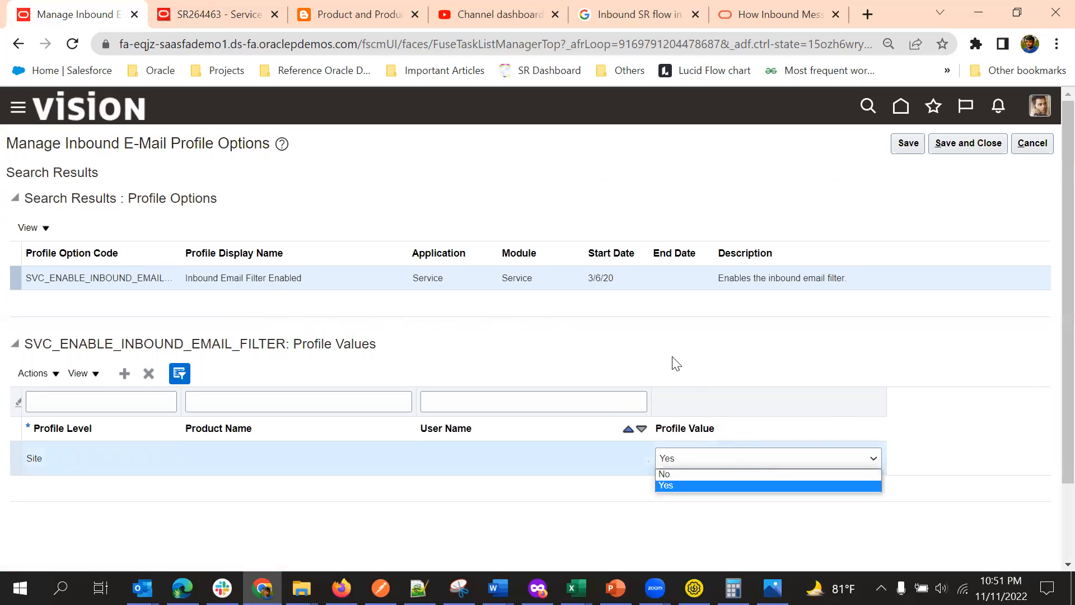
click(648, 327)
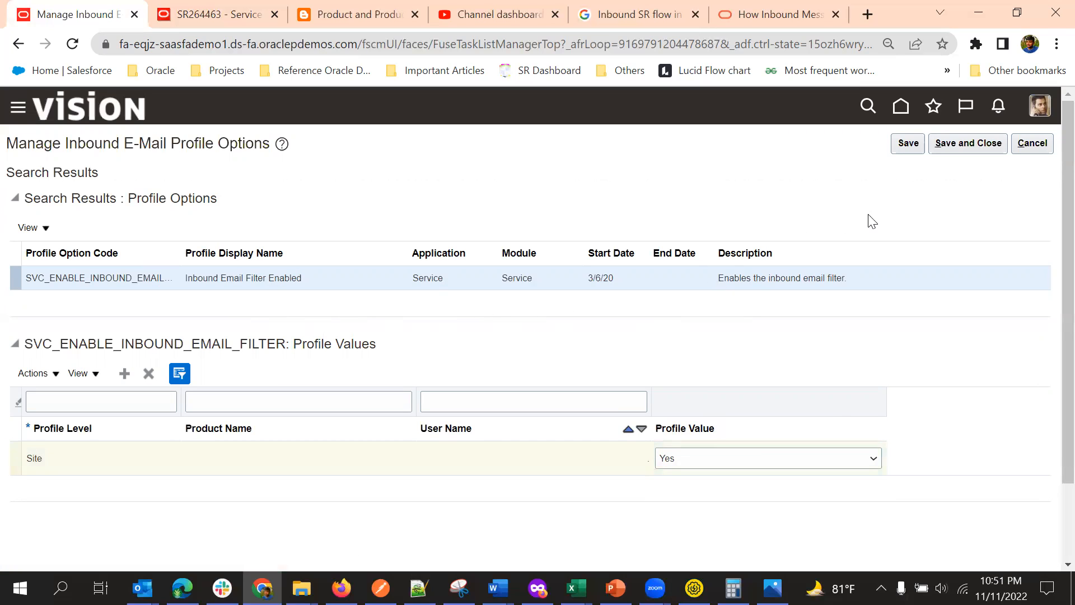
click(1032, 144)
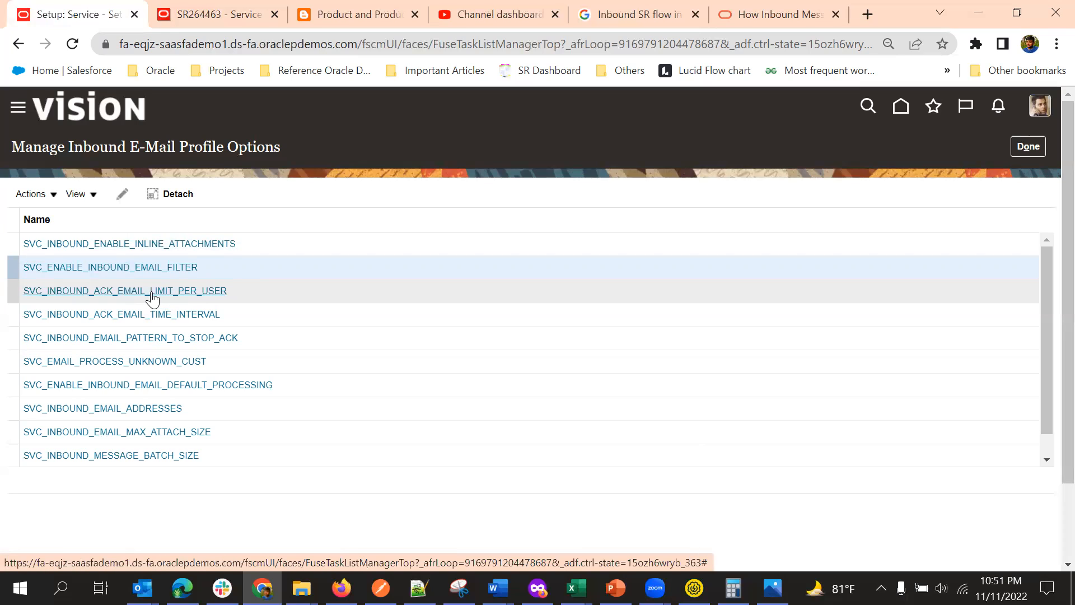
Step: Check the acknowledgment settings SVC_INBOUND_ACK_EMAIL_LIMIT_PER_USER and SVC_INBOUND_ACK_EMAIL_TIME_INTERVAL, returning to the profile option list without saving
click(152, 296)
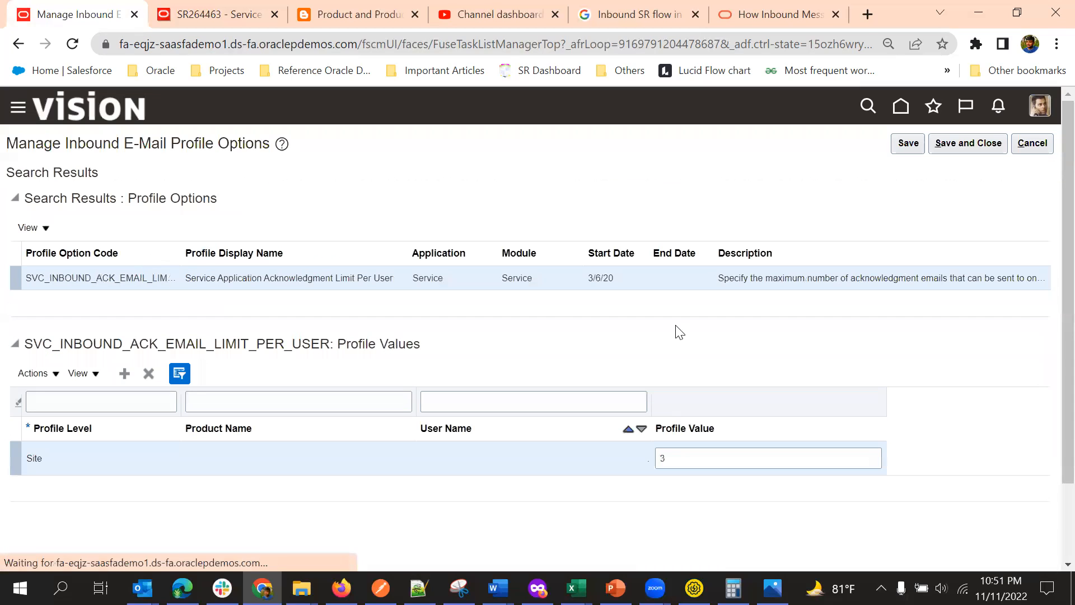
click(1036, 147)
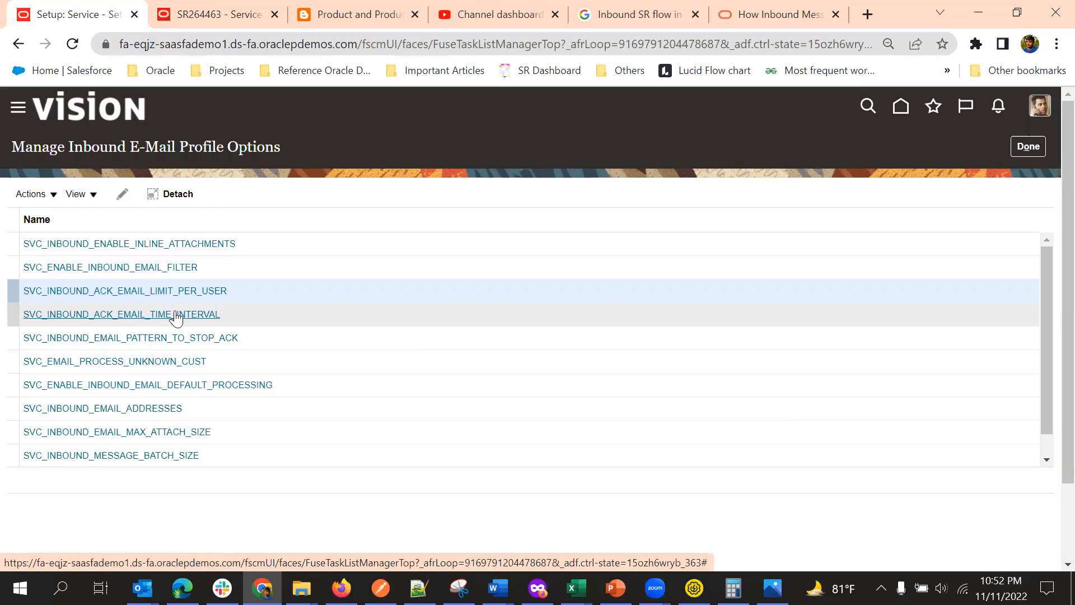
click(177, 315)
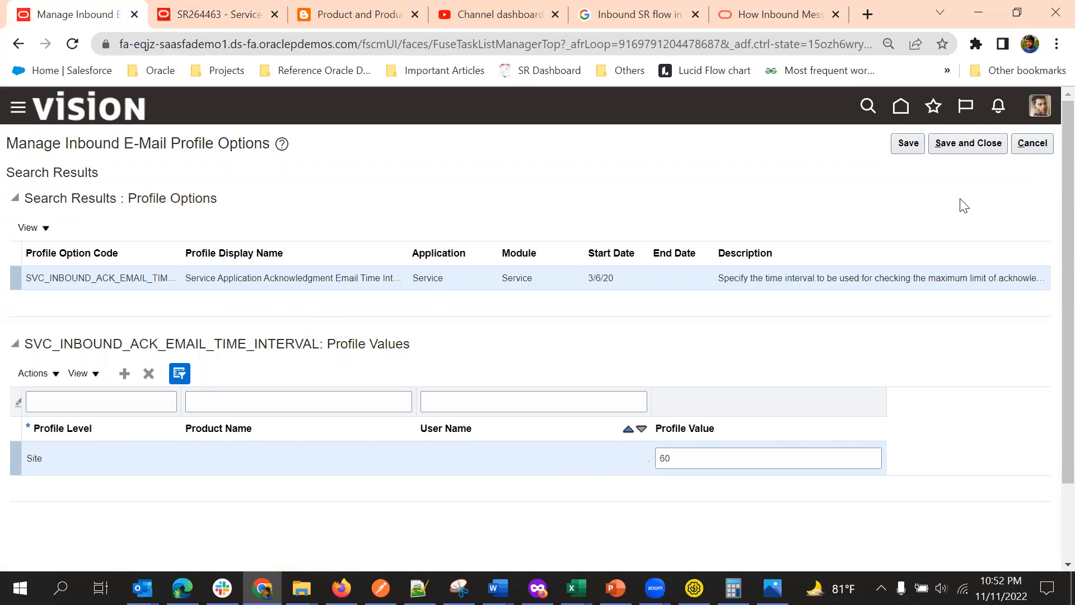
click(1032, 143)
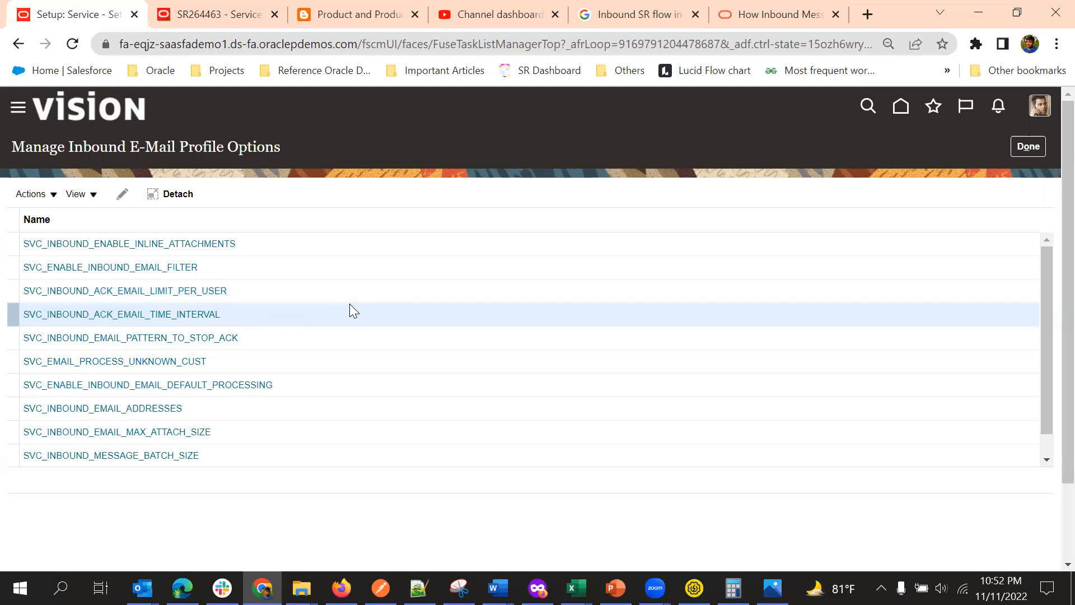
Step: Inspect the profile values of SVC_INBOUND_EMAIL_PATTERN_TO_STOP_ACK and SVC_EMAIL_PROCESS_UNKNOWN_CUST, cancelling out of each one
click(187, 339)
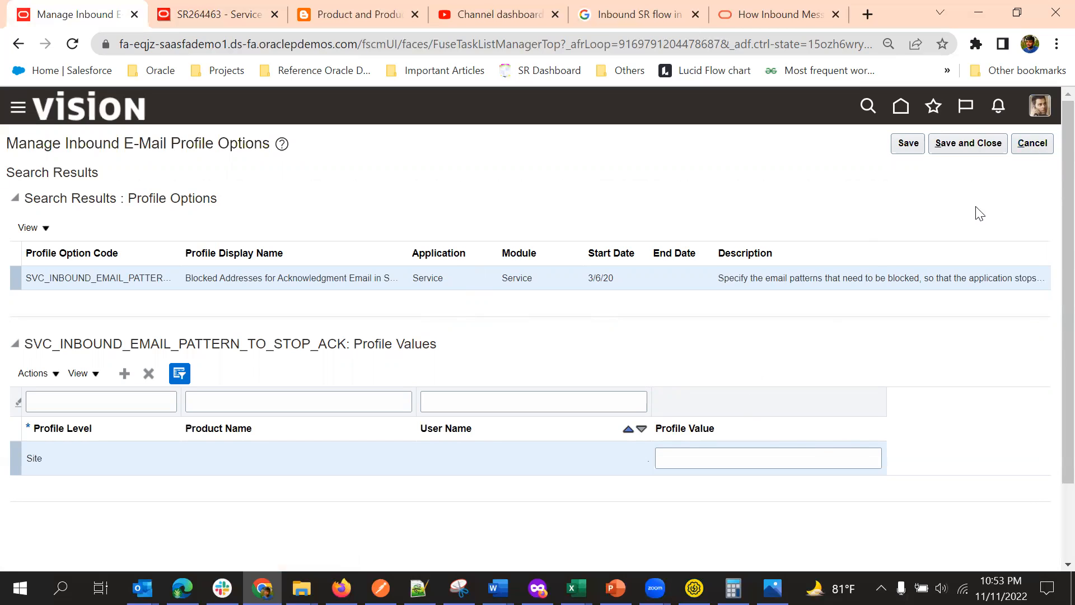
click(1047, 144)
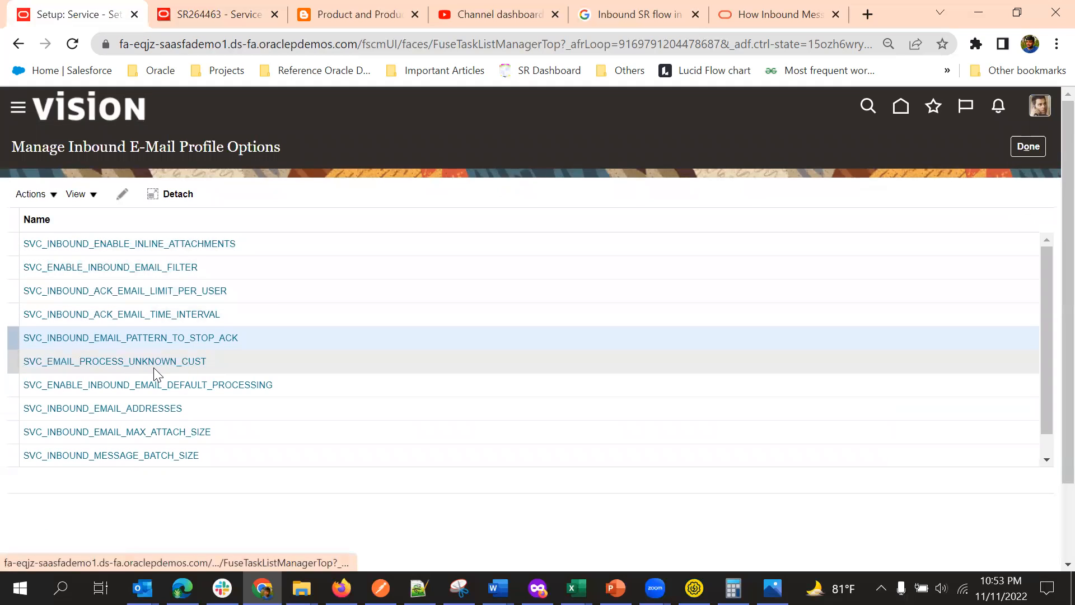
click(152, 363)
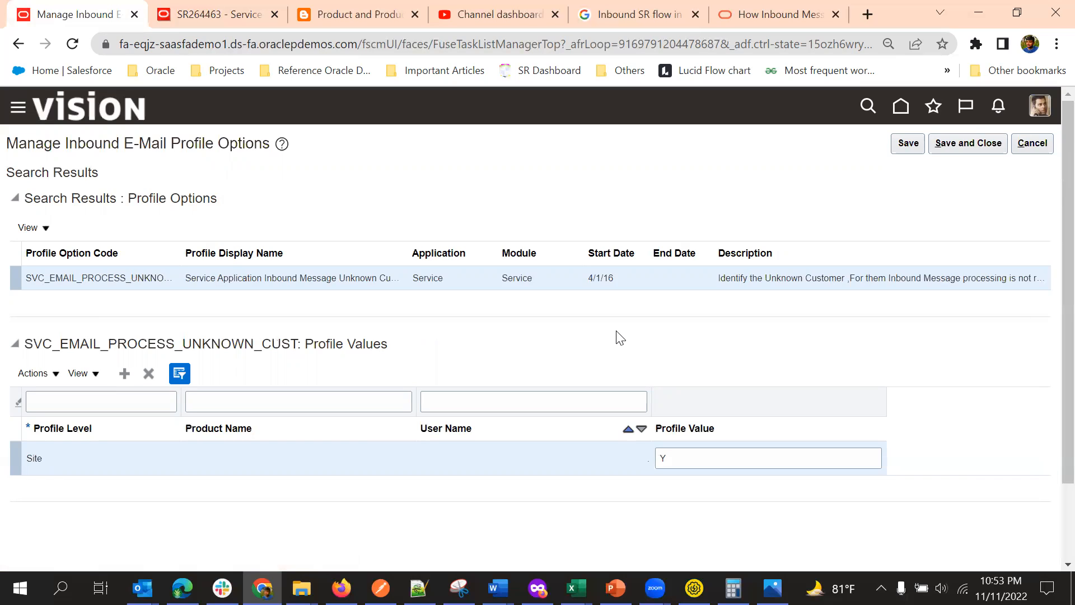
click(682, 460)
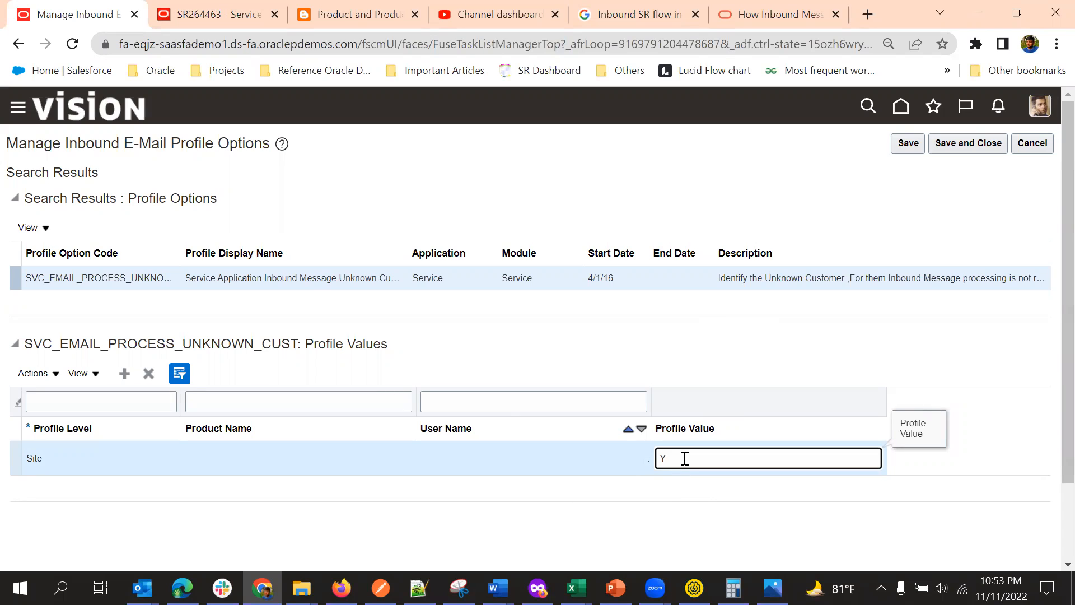
click(1026, 147)
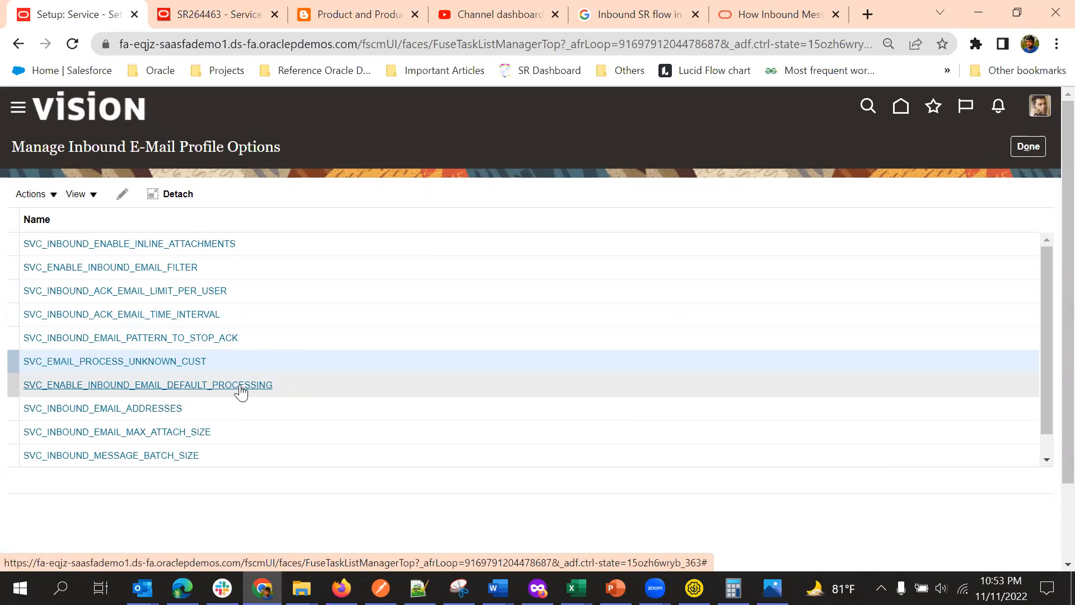
Step: Review the list of monitored addresses in the site-level value of SVC_INBOUND_EMAIL_ADDRESSES, cancelling out without saving
scroll(203, 346, down, 1)
click(117, 384)
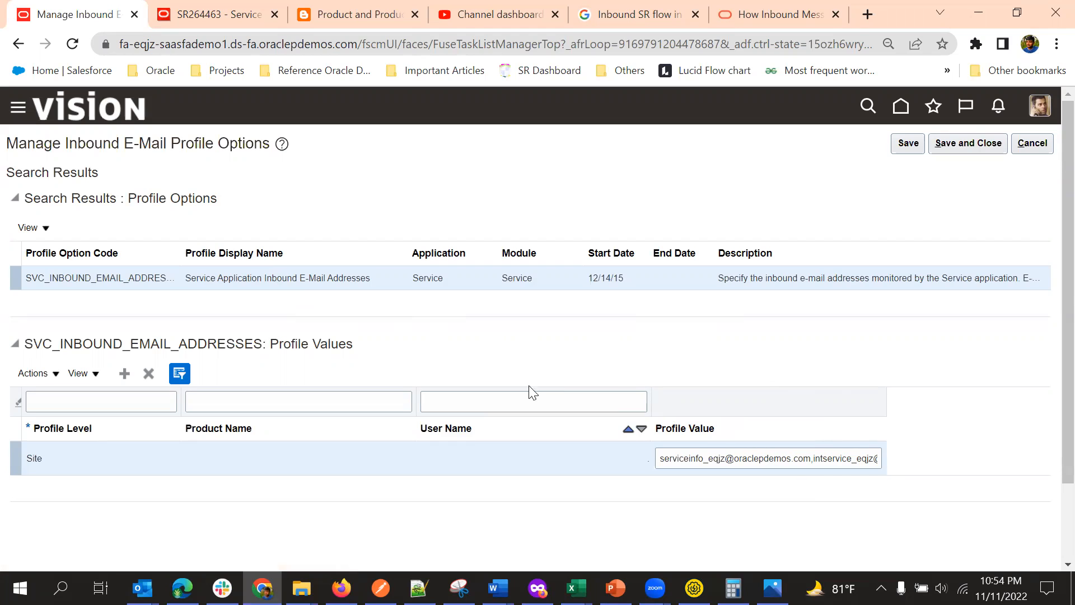
click(811, 458)
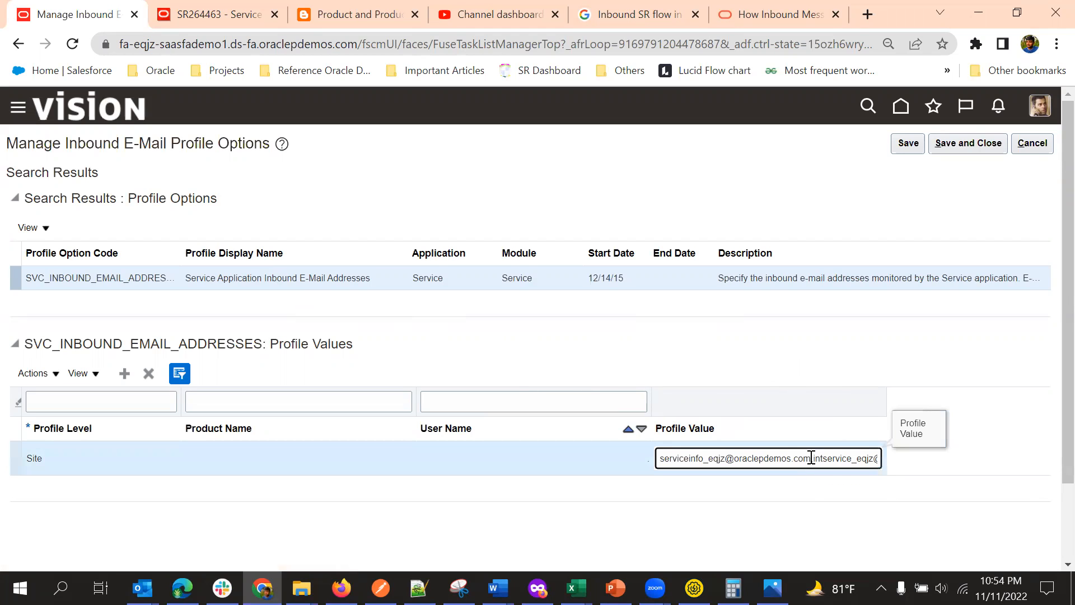
drag(809, 458, 670, 458)
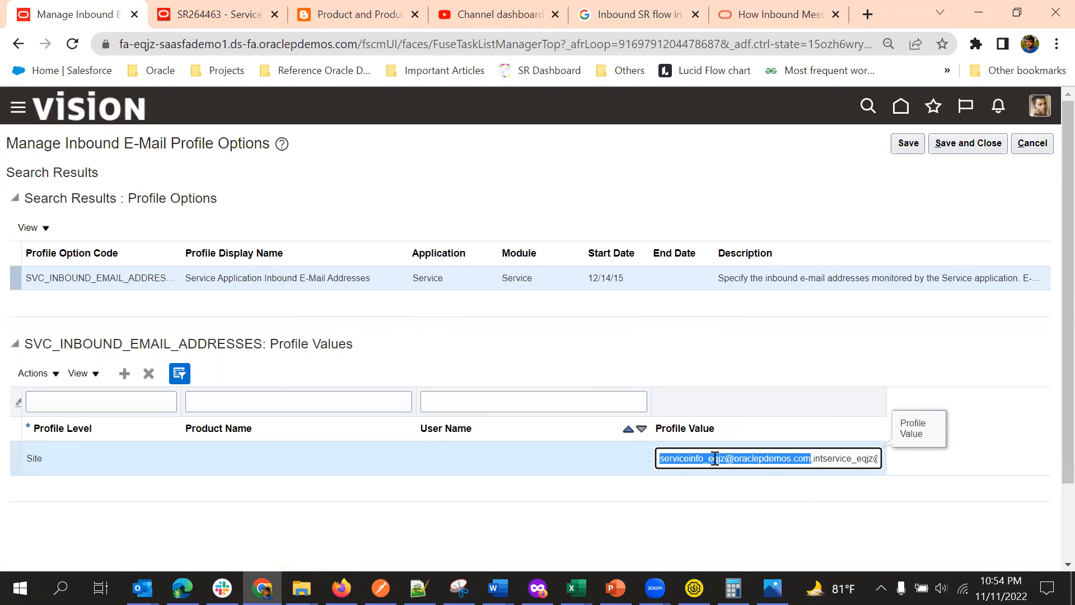
click(895, 363)
click(816, 458)
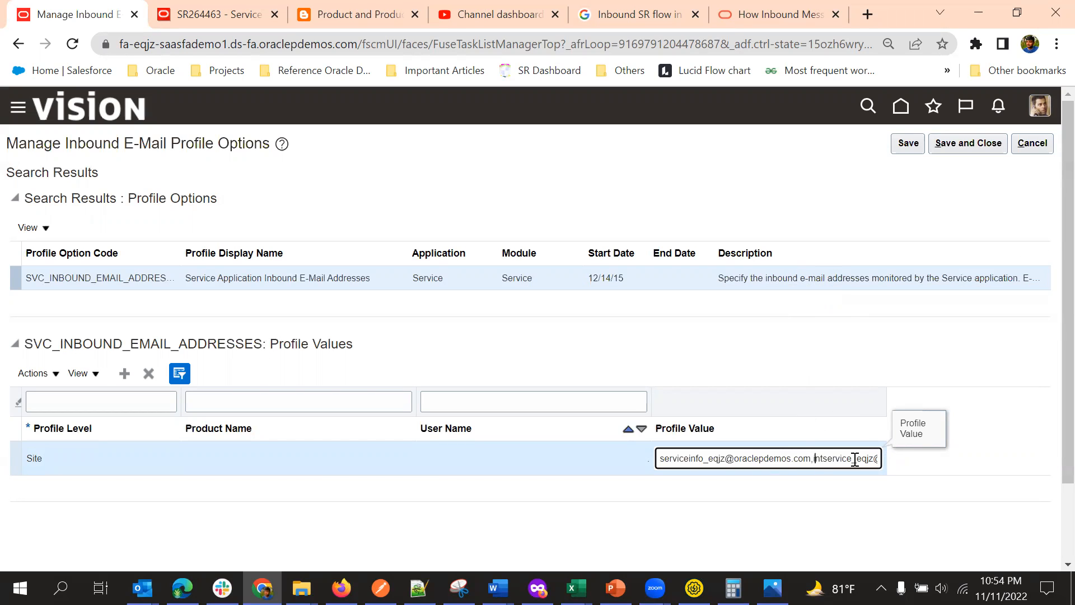
mouse_move(817, 459)
mouse_down()
mouse_move(905, 458)
mouse_move(828, 497)
mouse_move(816, 479)
mouse_up()
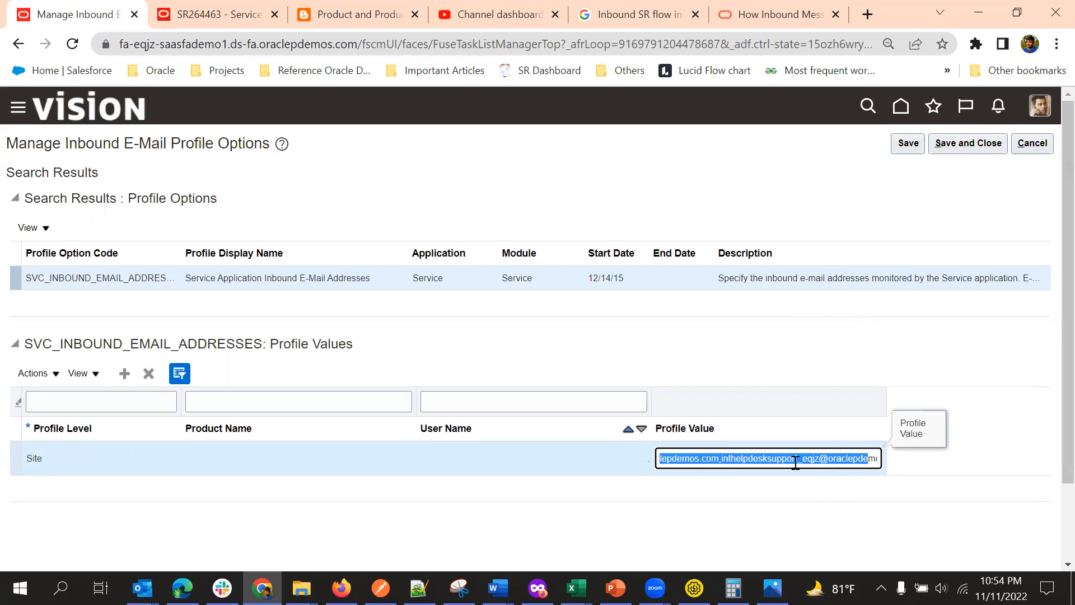
click(796, 460)
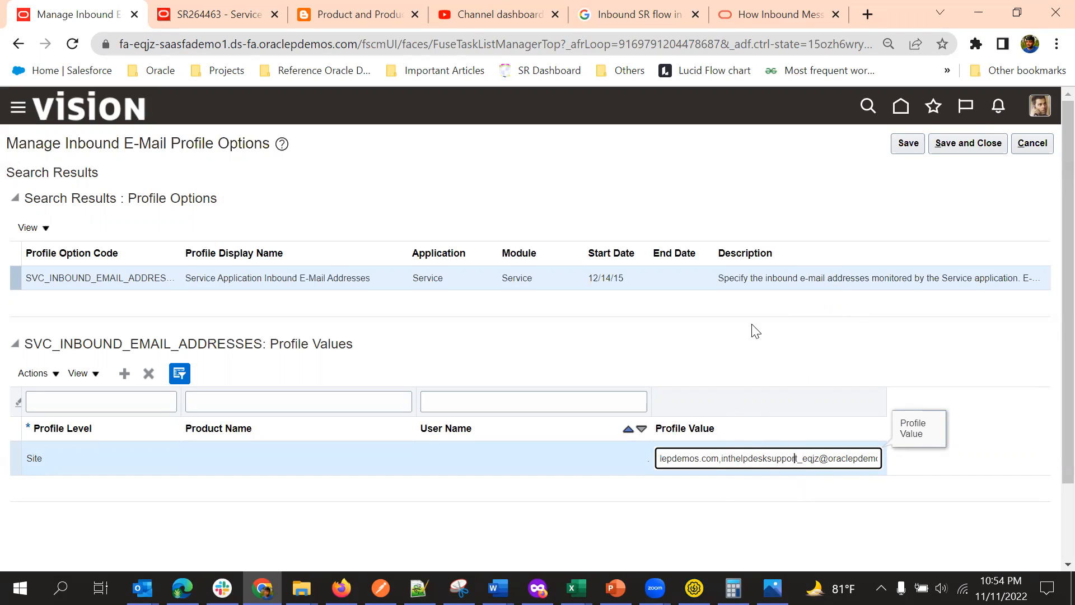
click(768, 357)
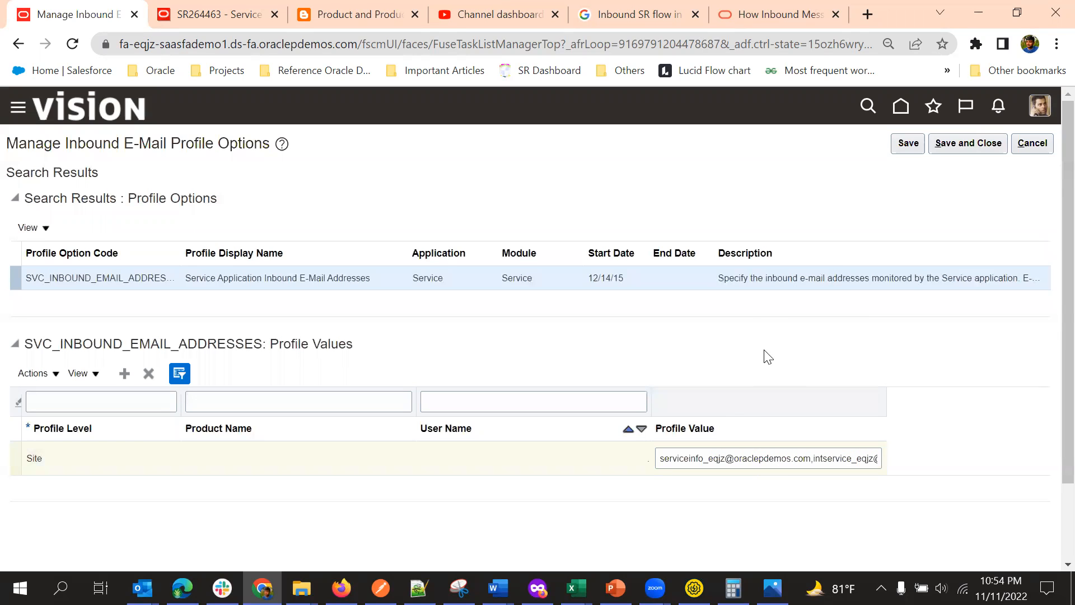
click(1034, 146)
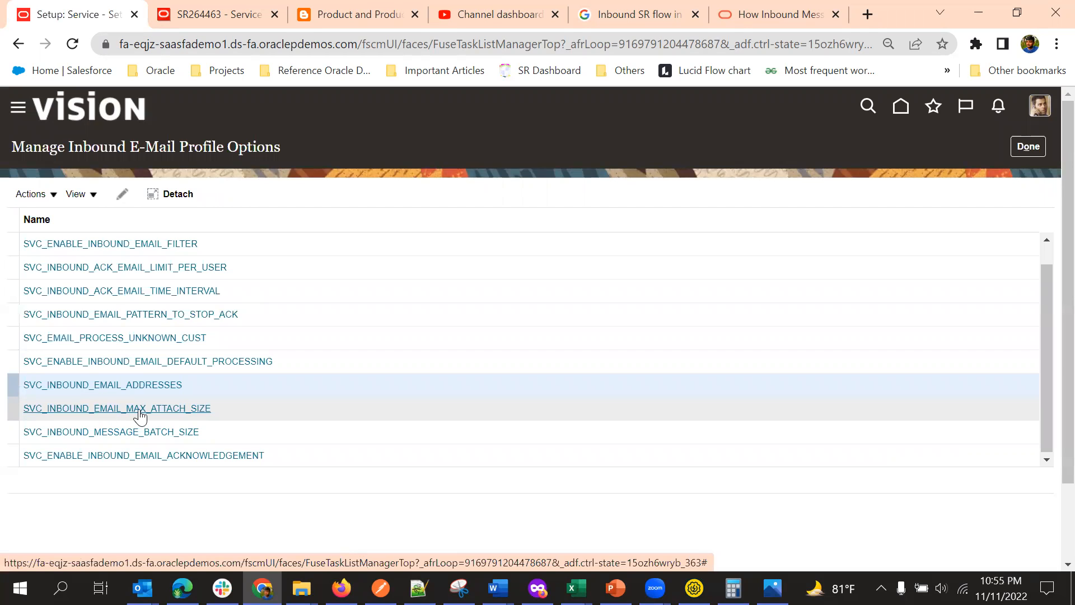
Step: Check the SVC_ENABLE_INBOUND_EMAIL_ACKNOWLEDGEMENT option and leave the inbound e-mail profile options for the Communication Channels task list
scroll(143, 364, down, 2)
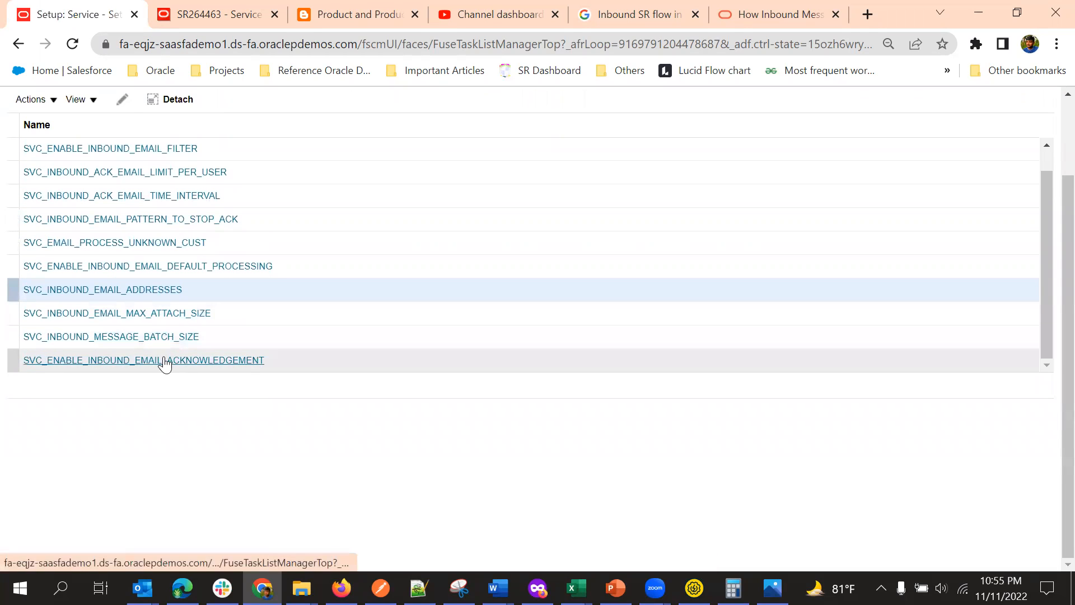
click(128, 361)
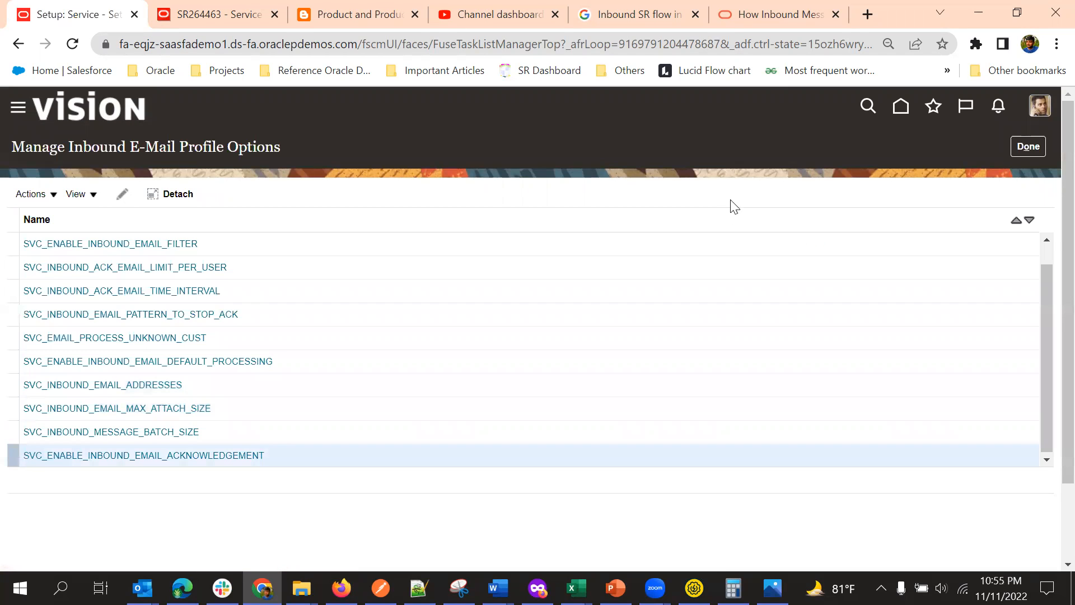
click(1033, 146)
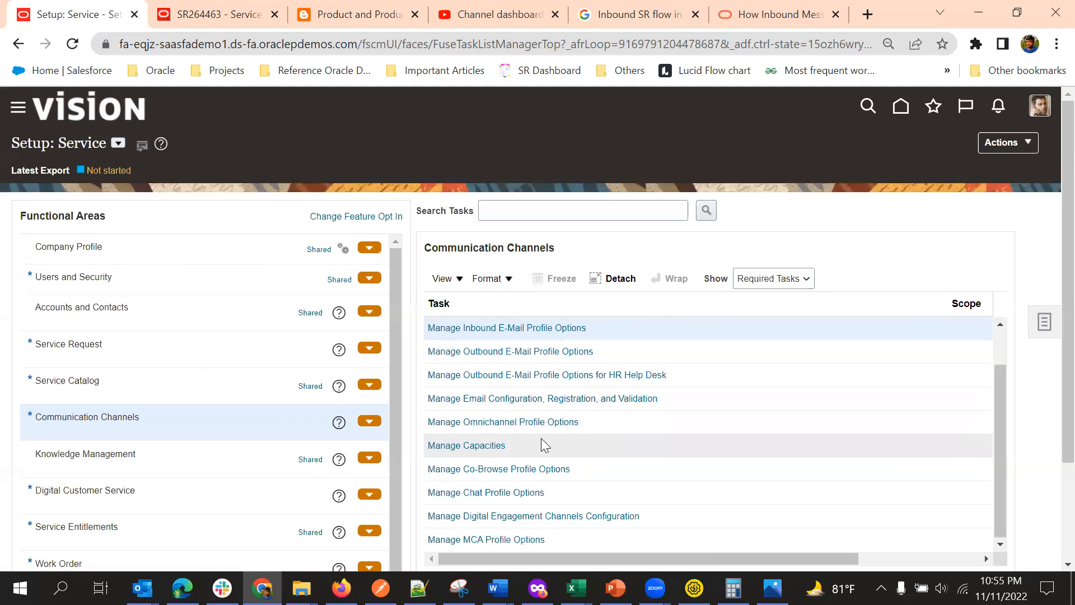
Step: Show all tasks for Communication Channels, look through them, and open the Manage Communication Channels task
scroll(773, 214, down, 3)
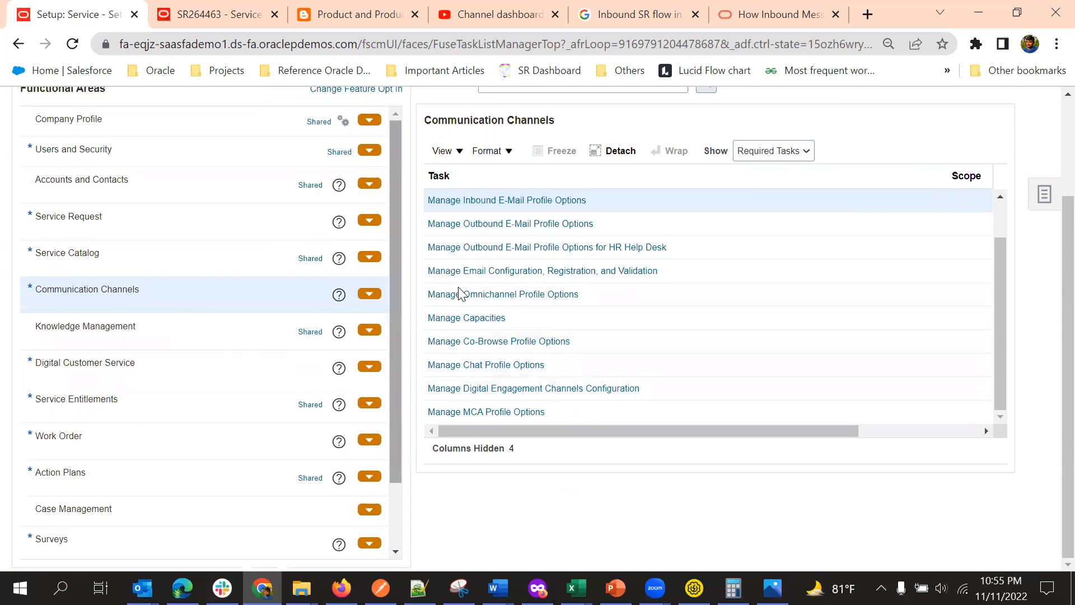
scroll(558, 272, up, 2)
click(767, 240)
click(751, 250)
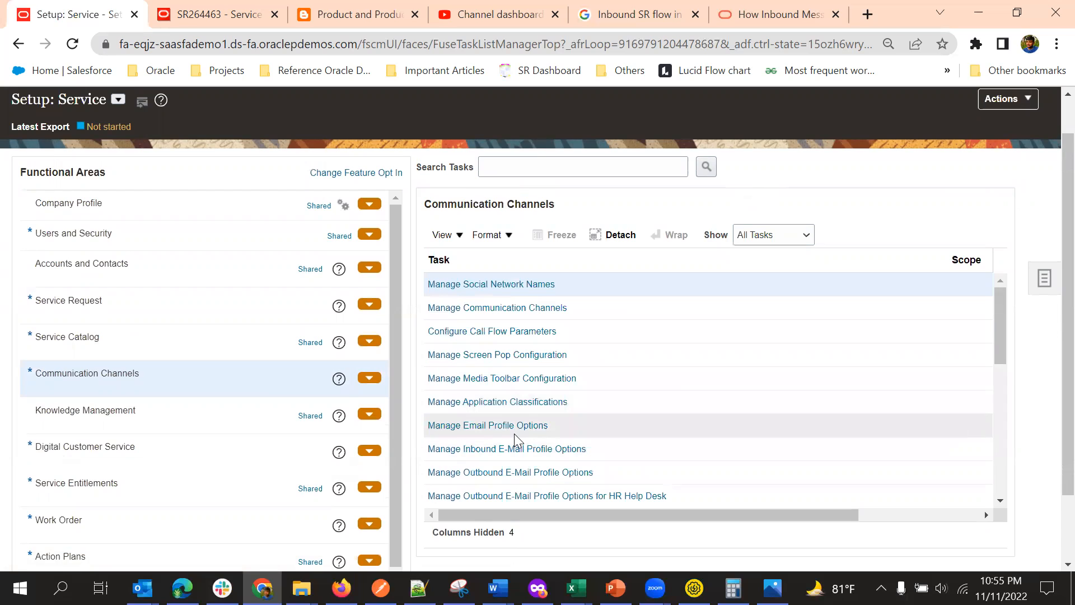
scroll(516, 434, down, 5)
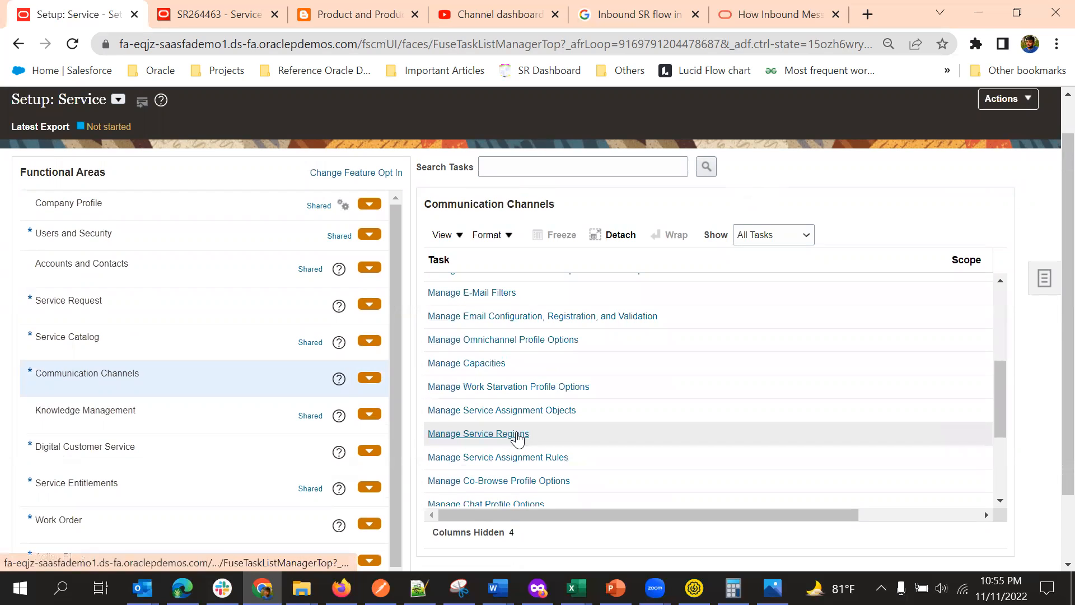
scroll(516, 435, down, 5)
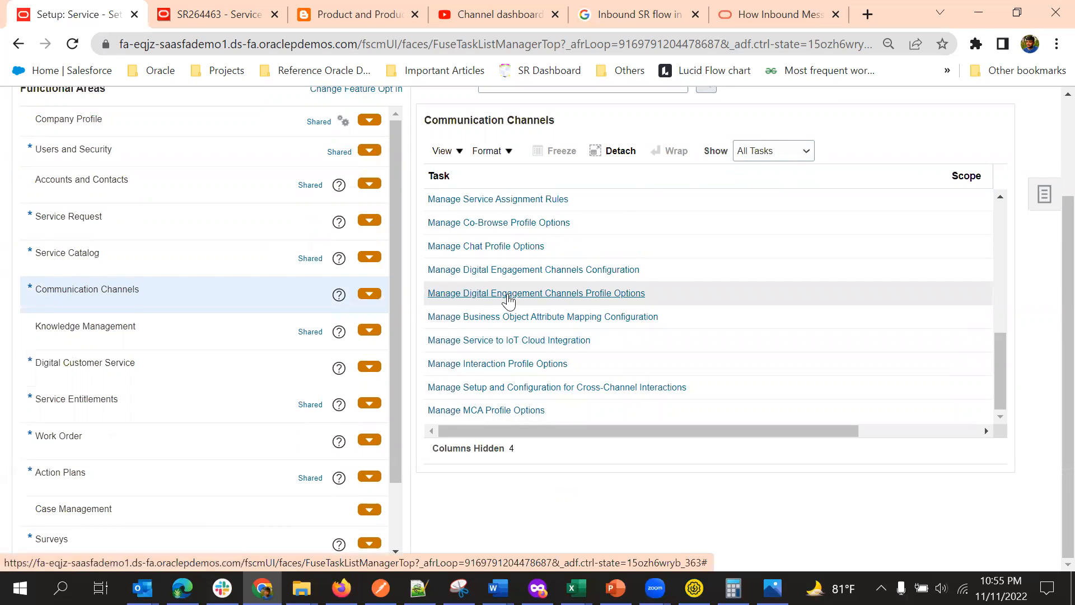
scroll(518, 338, up, 10)
scroll(516, 336, up, 2)
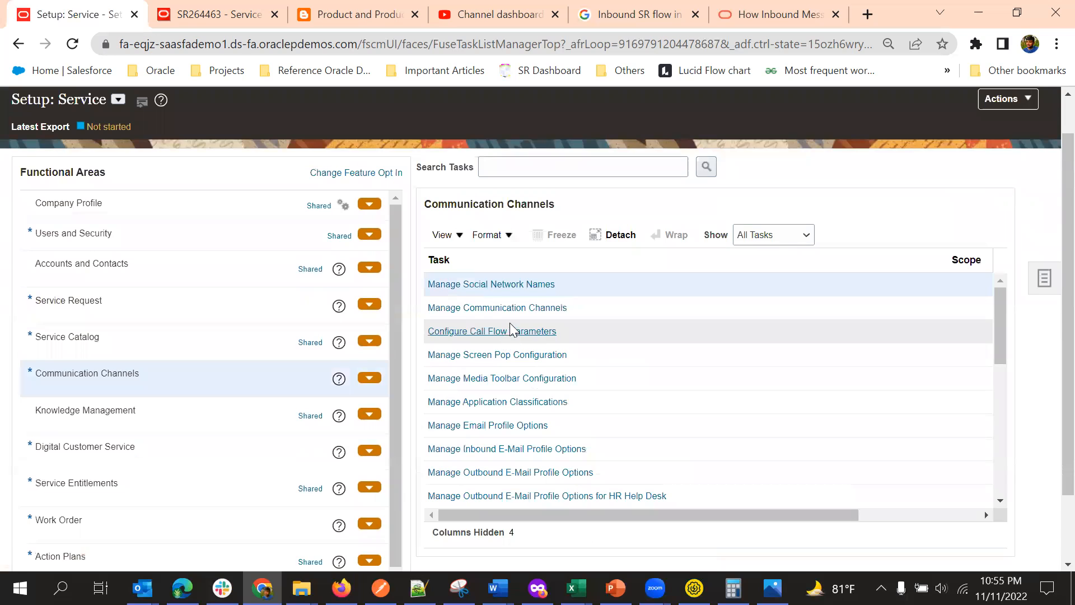
click(501, 308)
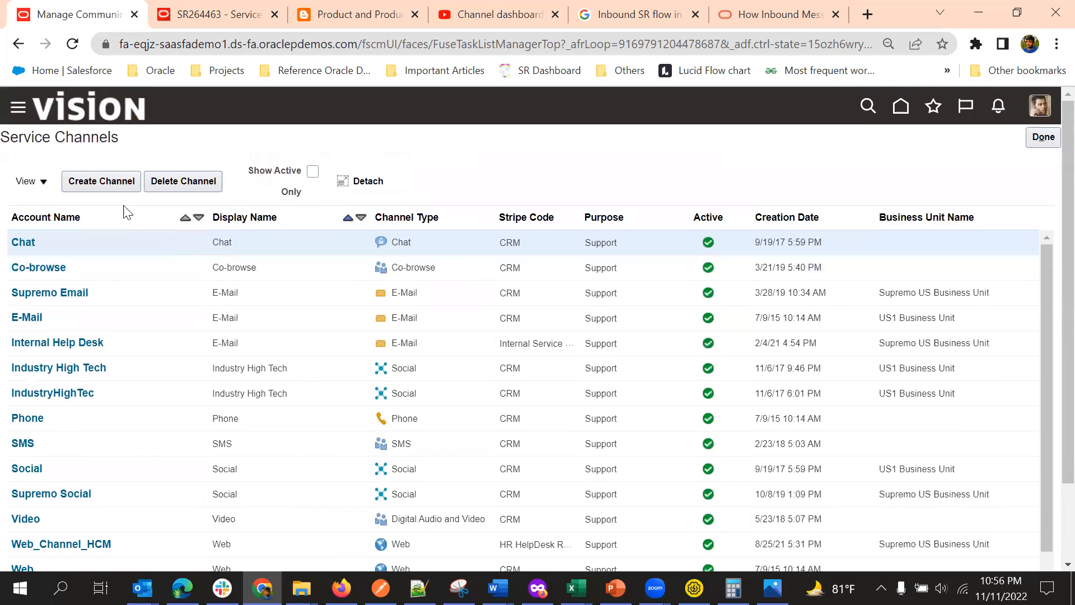
Step: Start a new service channel, keeping the Support purpose and setting the channel type to E-Mail
click(100, 178)
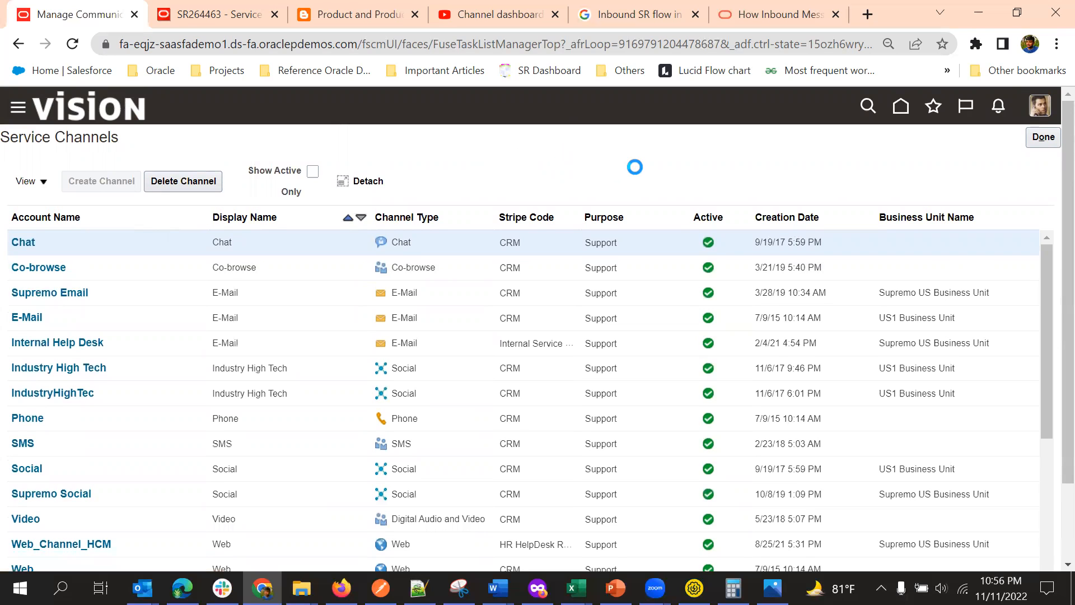
scroll(538, 180, down, 6)
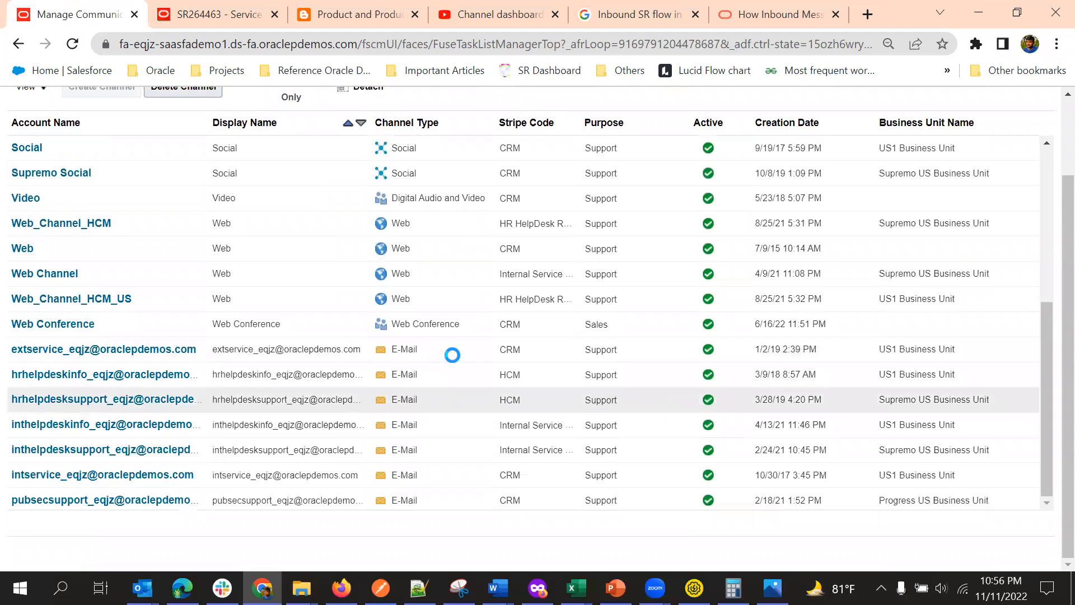
scroll(485, 334, up, 8)
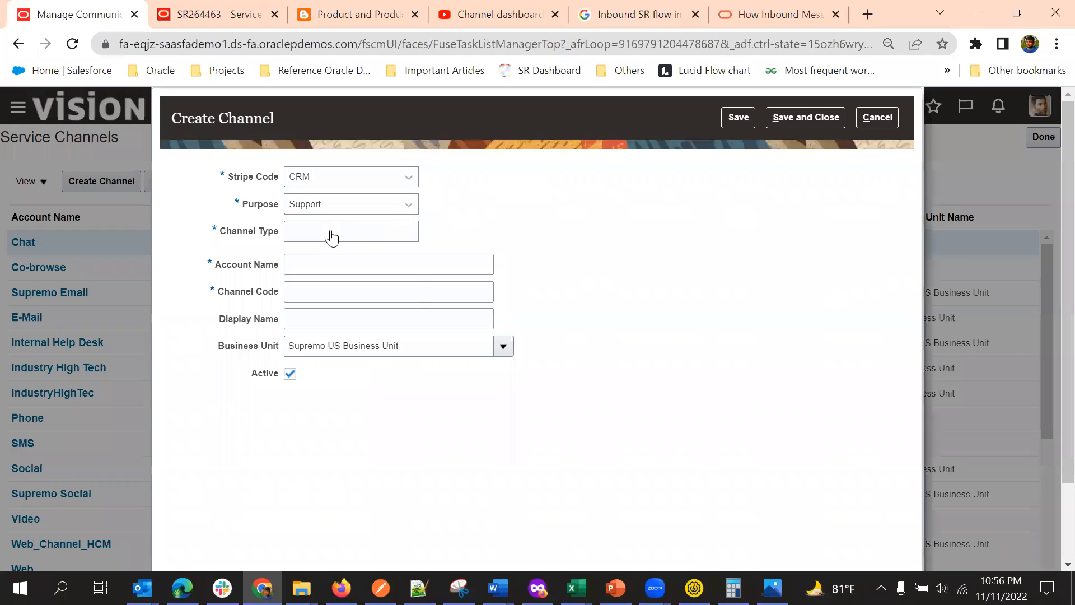
click(334, 230)
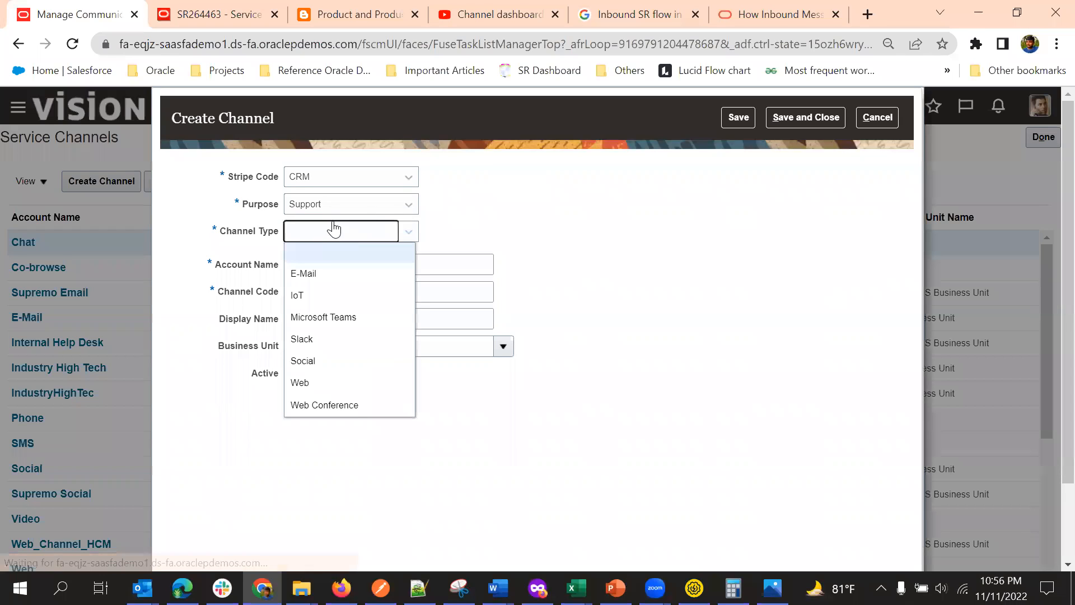
click(392, 205)
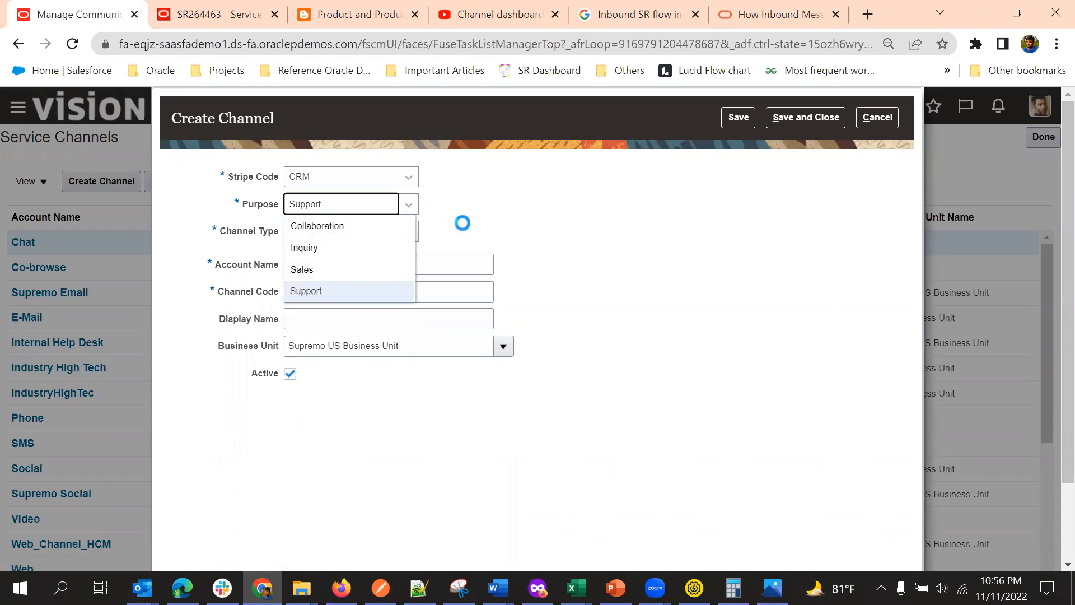
click(343, 234)
click(323, 274)
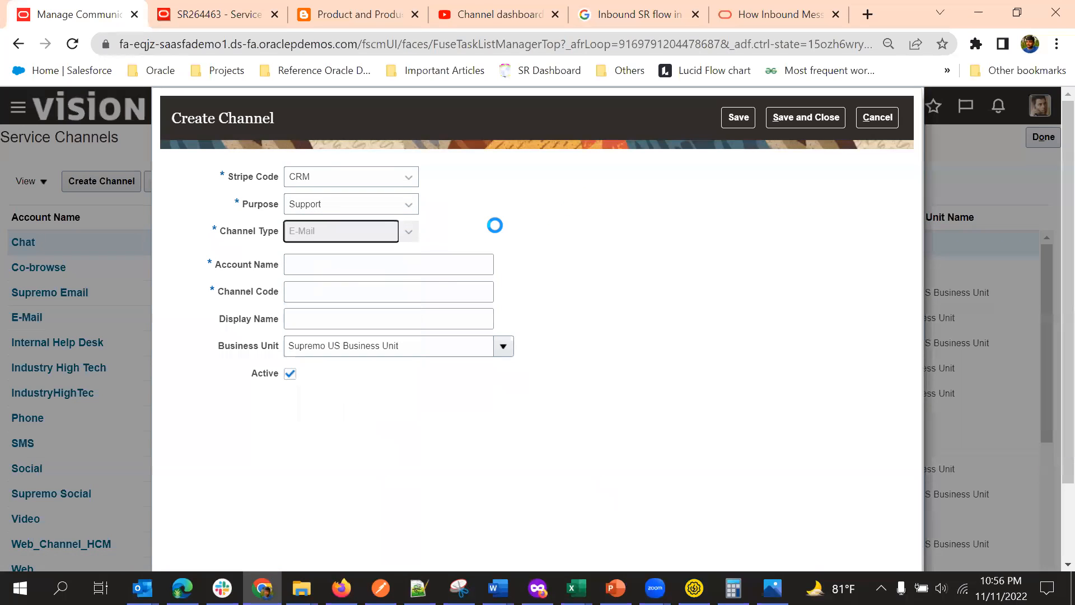
click(406, 237)
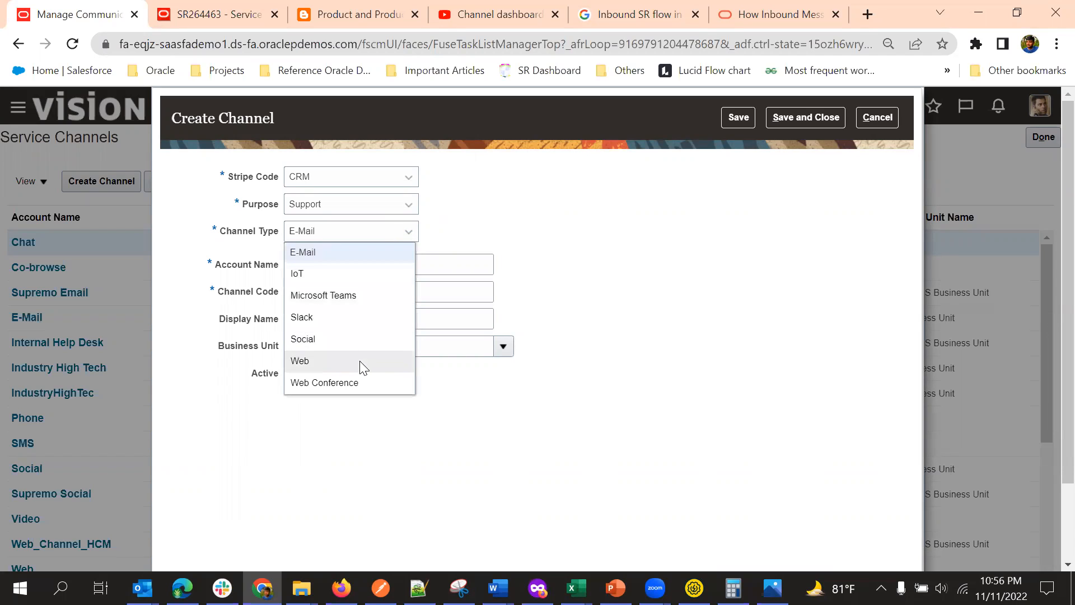
click(340, 251)
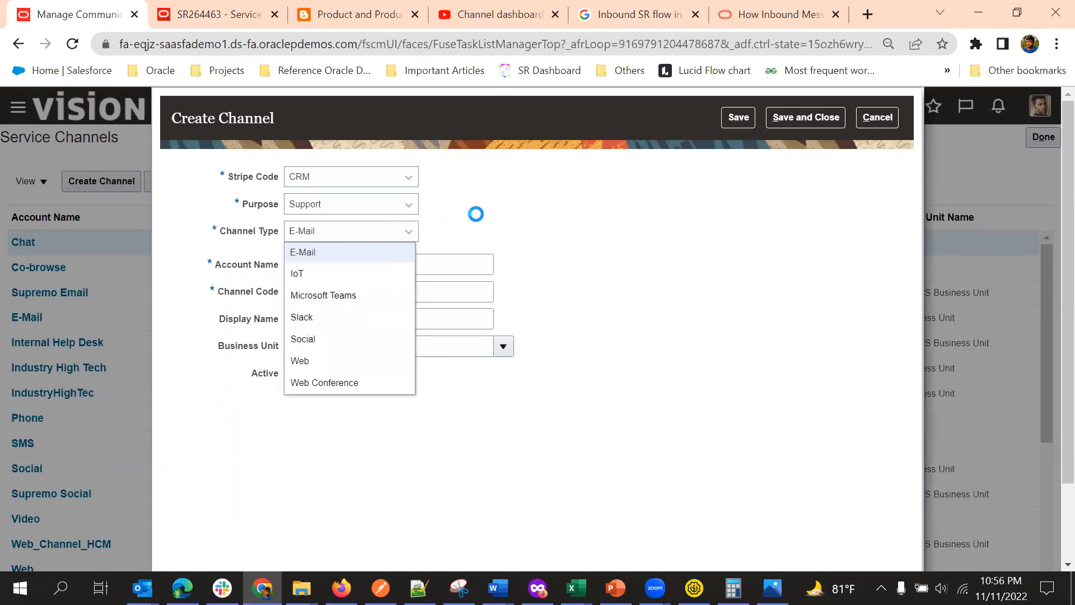
Step: Enter the support e-mail address as the channel's account name and use the same address for its channel code and display name
click(328, 267)
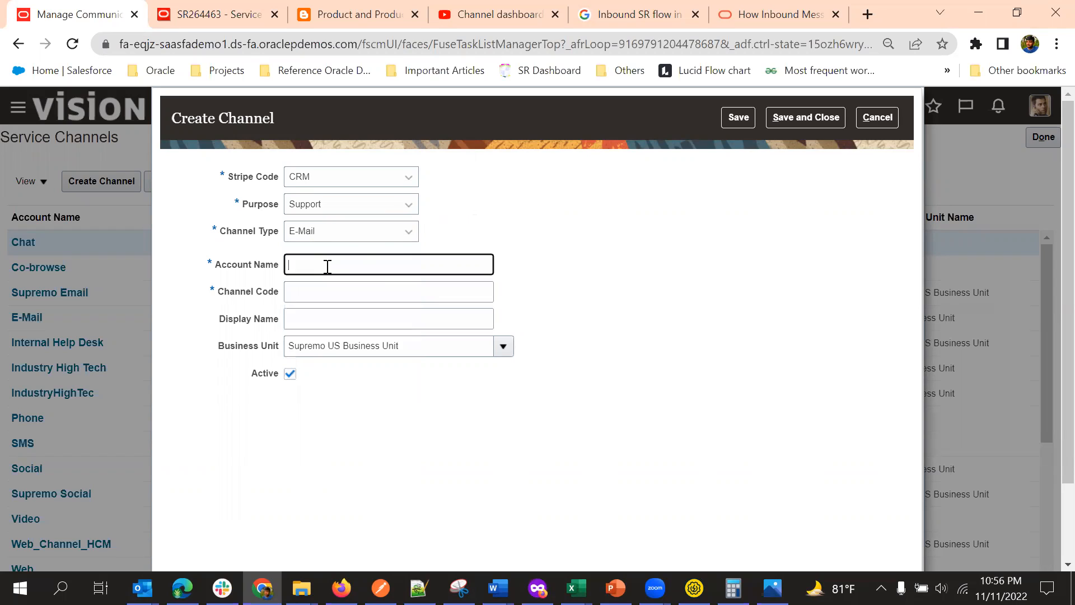
text(s)
text(.com)
triple_click(381, 267)
key(ctrl+c)
click(363, 292)
key(ctrl+v)
click(215, 314)
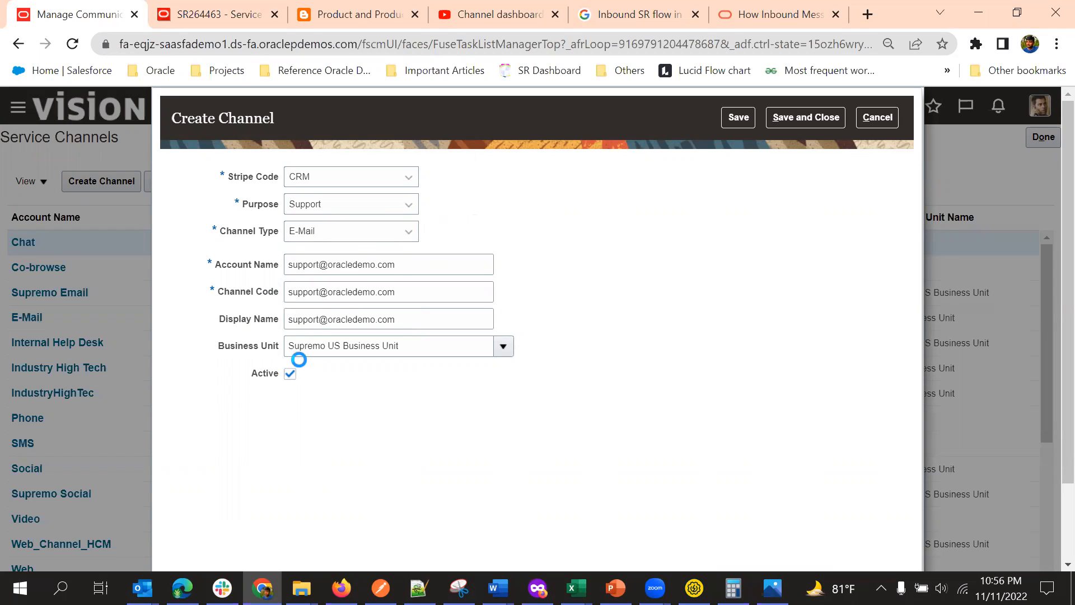
double_click(411, 295)
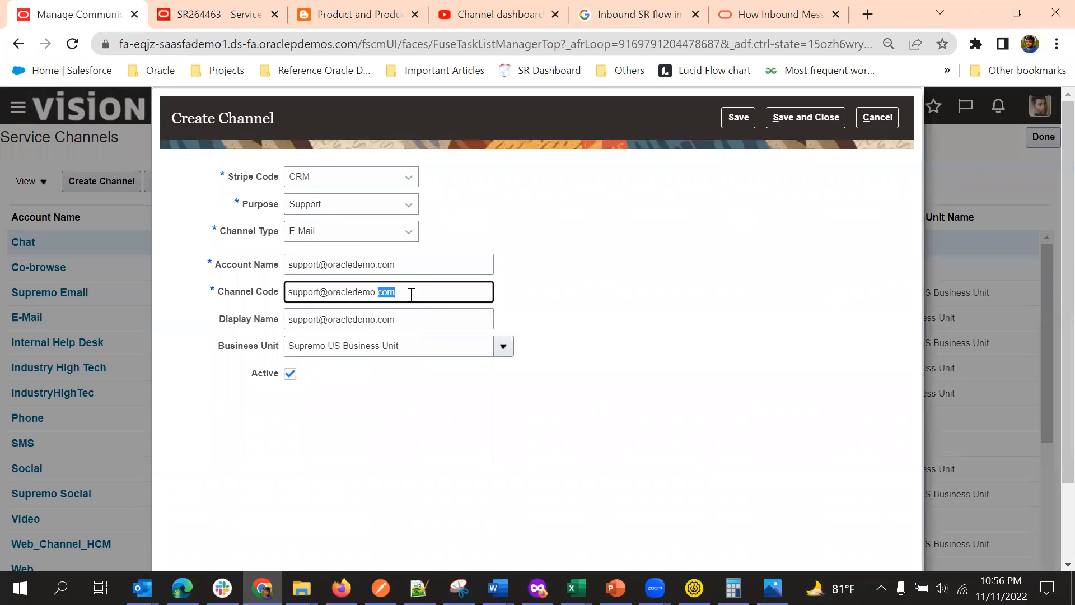
click(424, 422)
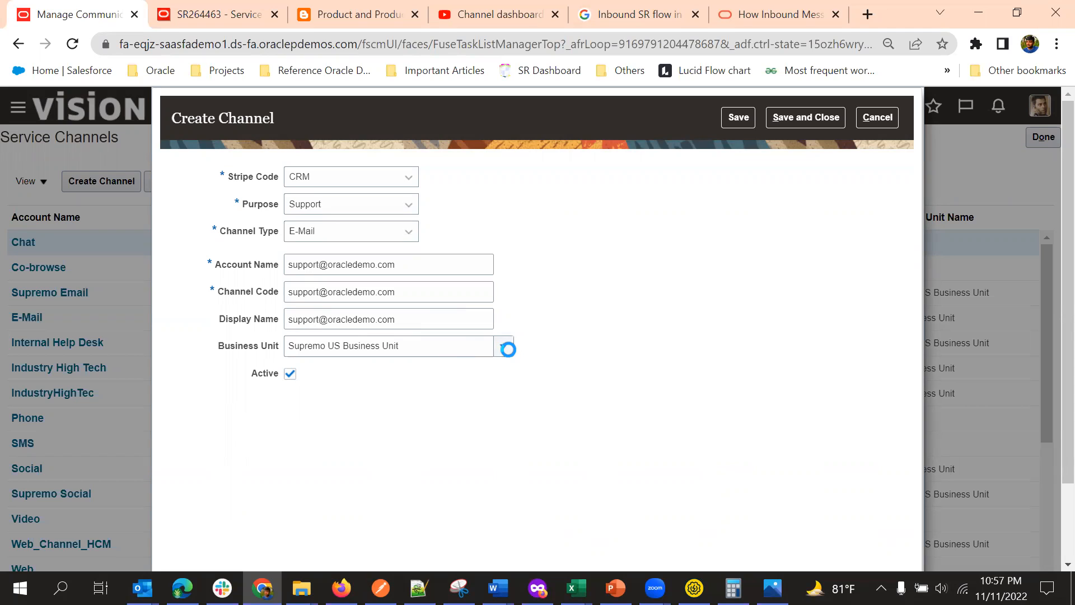
Step: Keep Supremo US Business Unit for the new e-mail channel, save and close it, and look for it in the Service Channels list
click(507, 347)
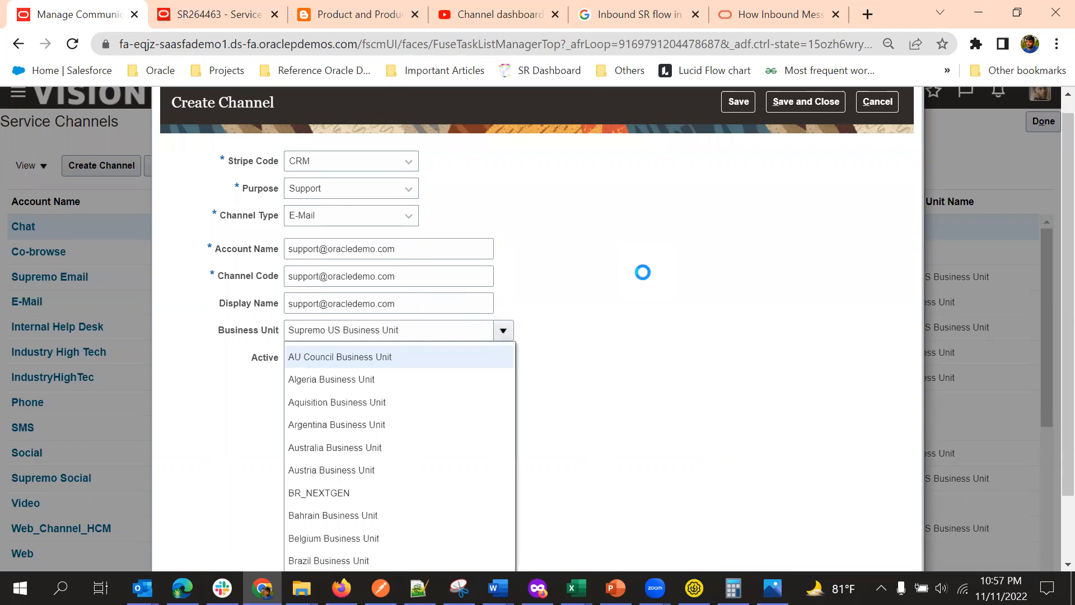
click(643, 272)
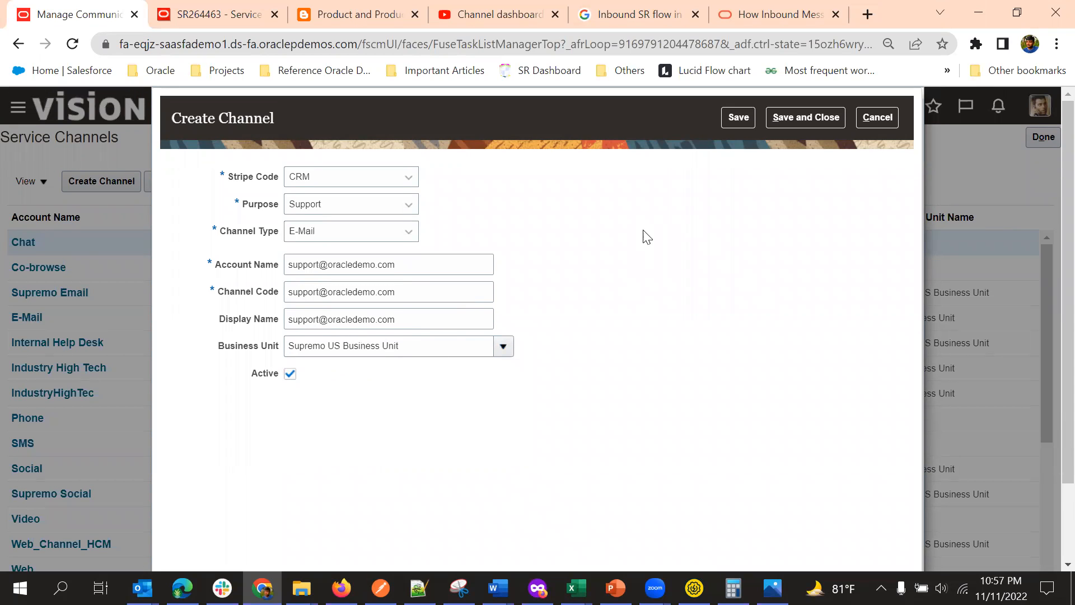
click(739, 119)
click(735, 120)
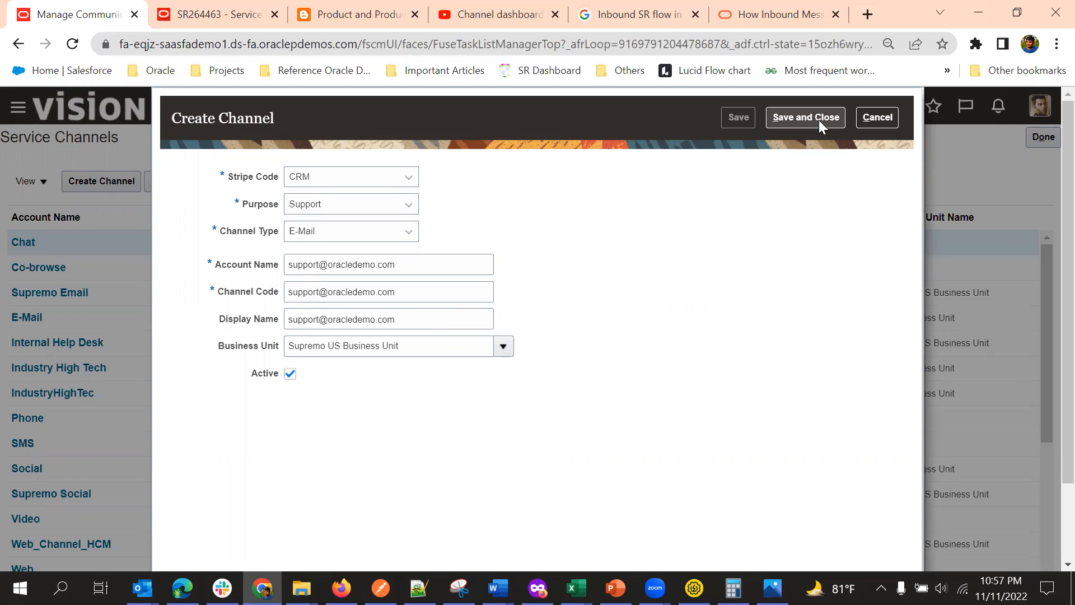
click(819, 120)
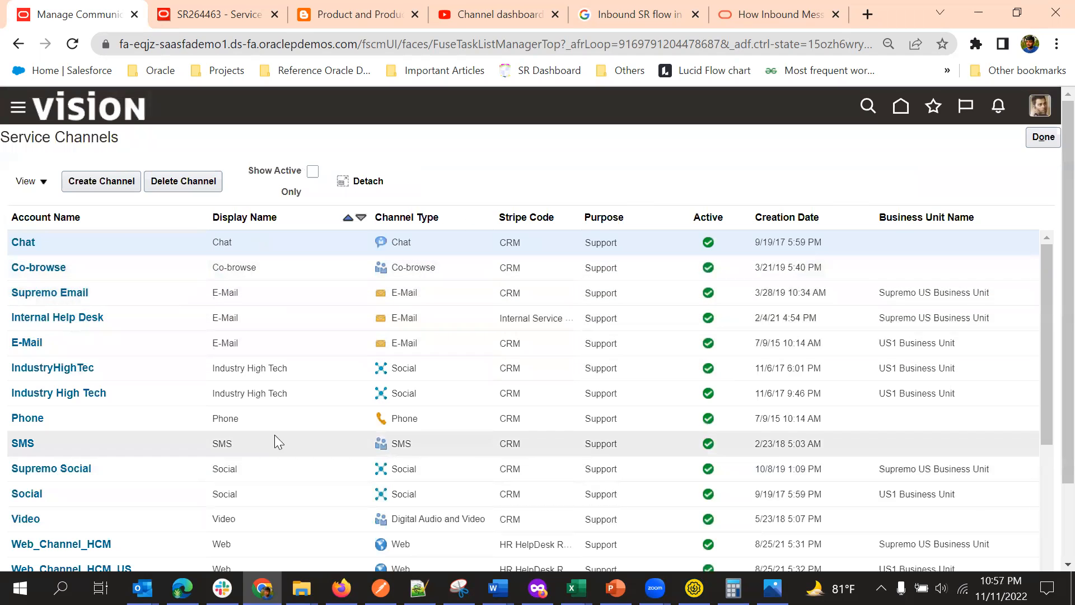
scroll(266, 374, down, 4)
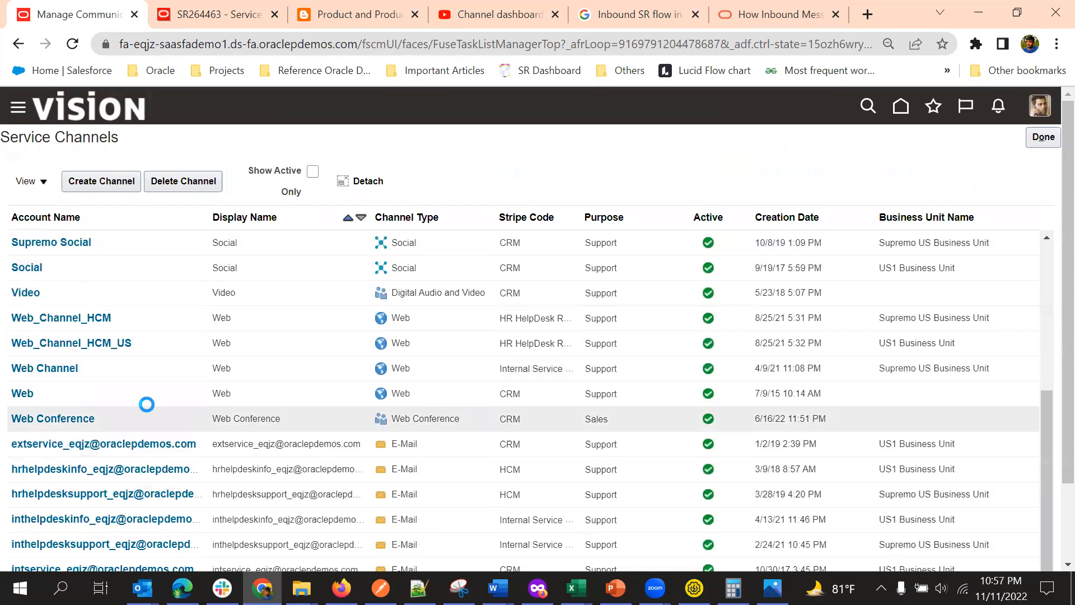
scroll(235, 395, down, 1)
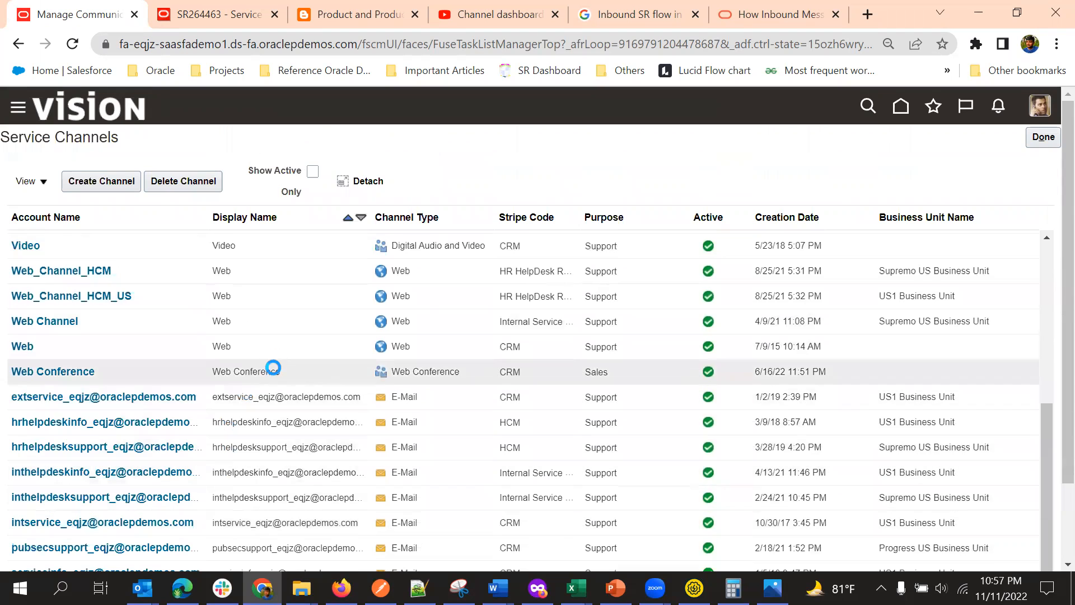
Step: Finish with the Service Channels list and look through the other Communication Channels tasks in Service setup
scroll(261, 372, up, 5)
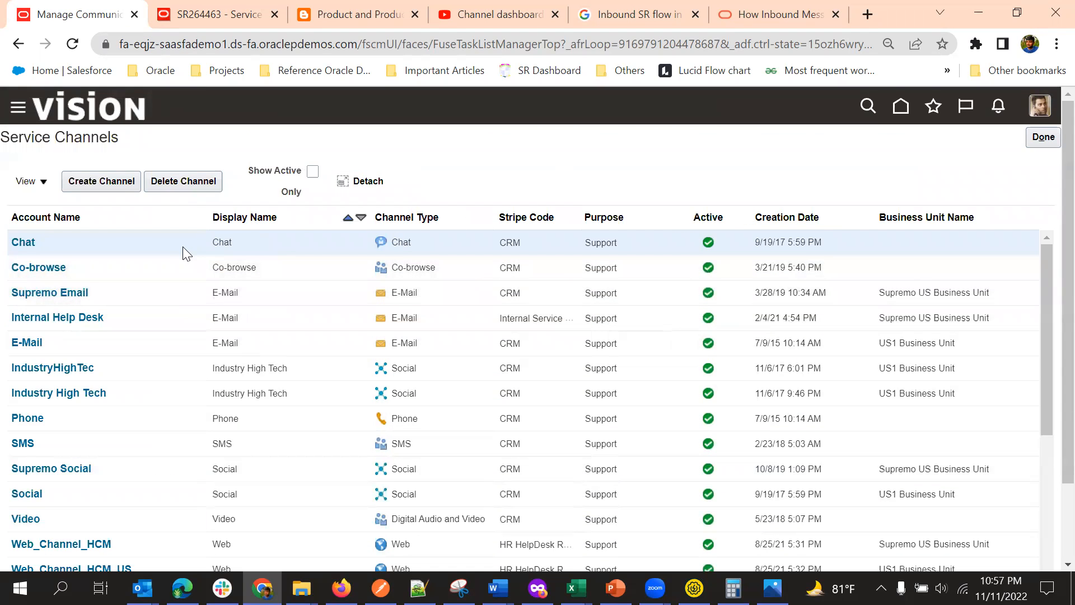
click(1034, 140)
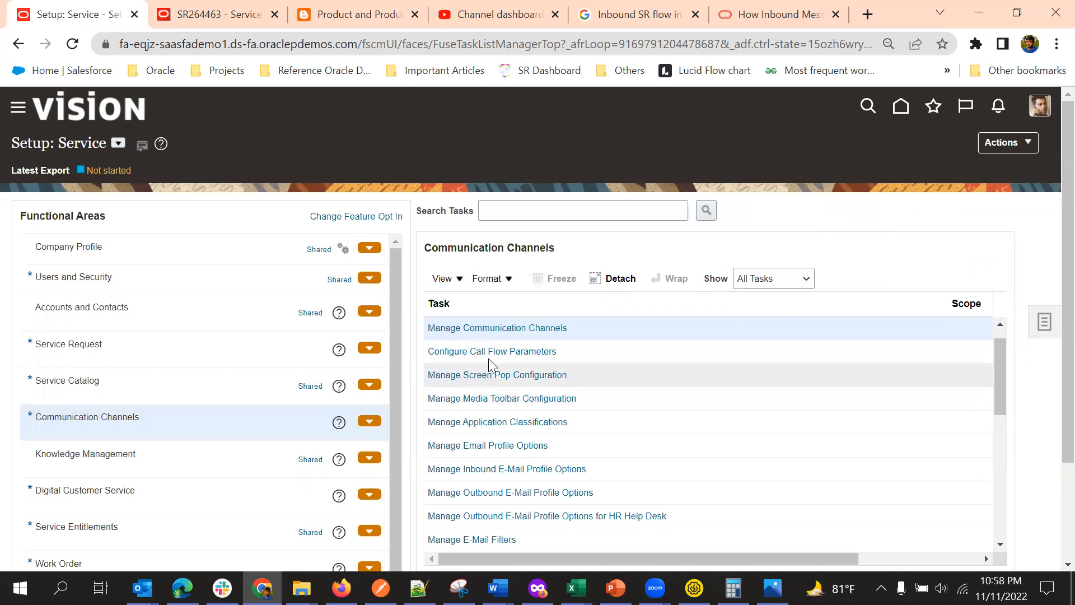
scroll(745, 258, down, 3)
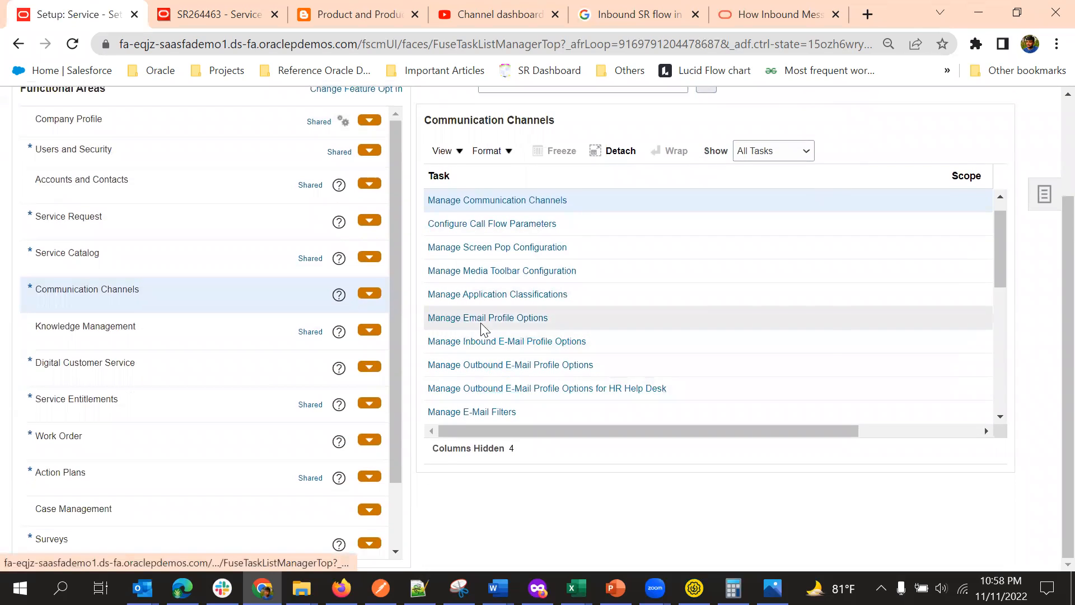
scroll(506, 266, down, 5)
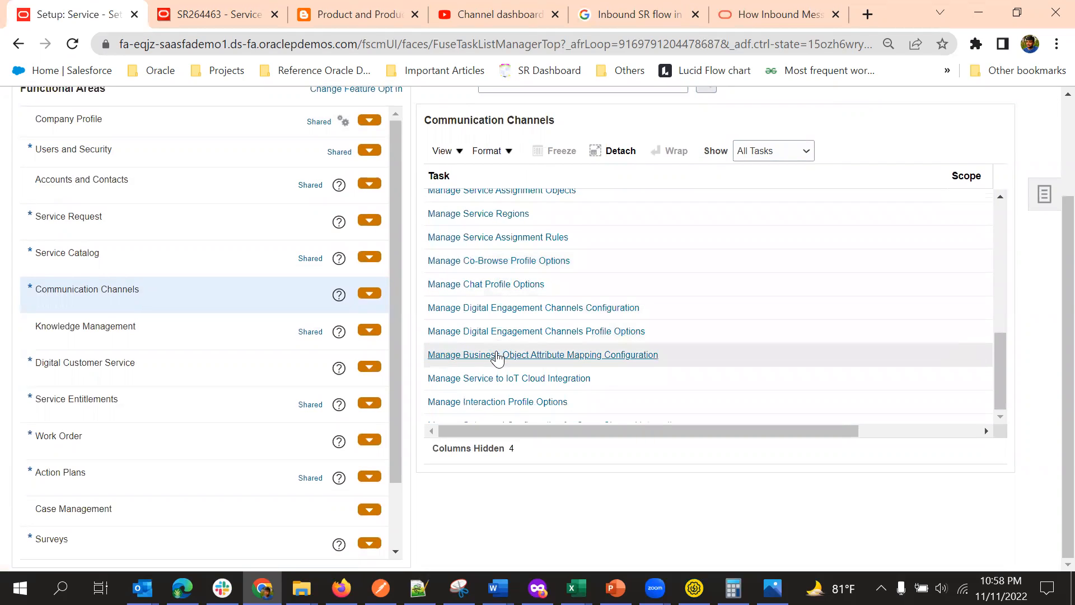
scroll(506, 343, up, 5)
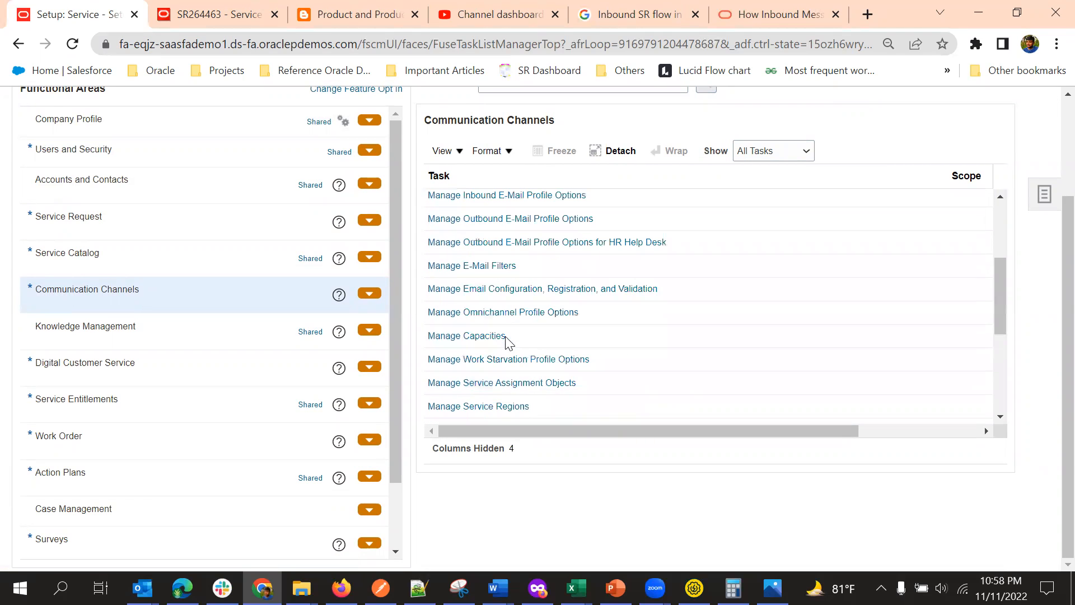
scroll(500, 279, up, 5)
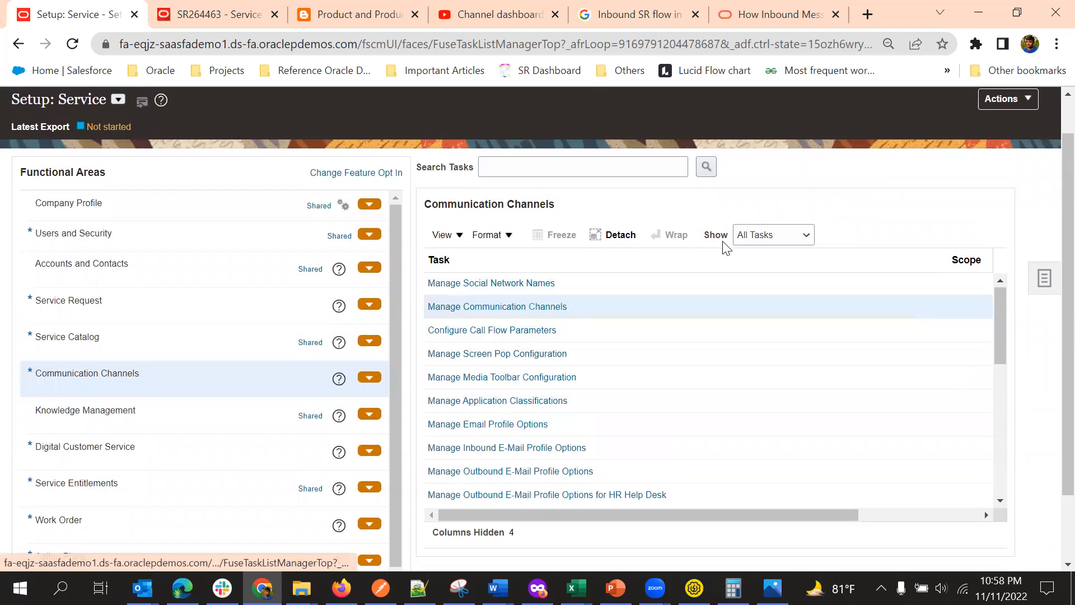
Step: Show only the required tasks for Communication Channels and open Manage Email Configuration, Registration, and Validation
click(738, 241)
click(748, 259)
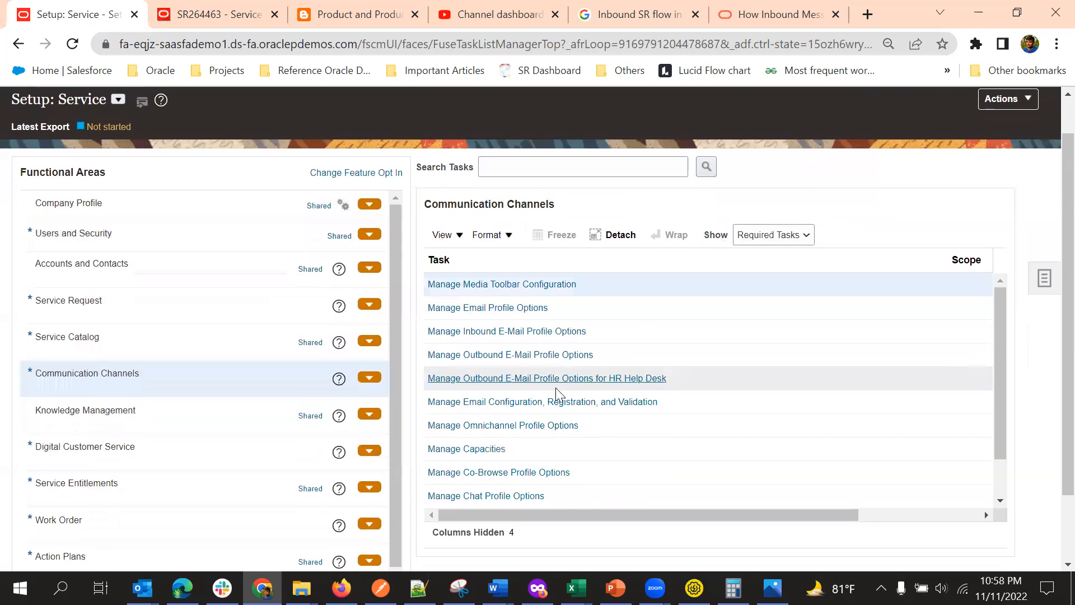
click(498, 404)
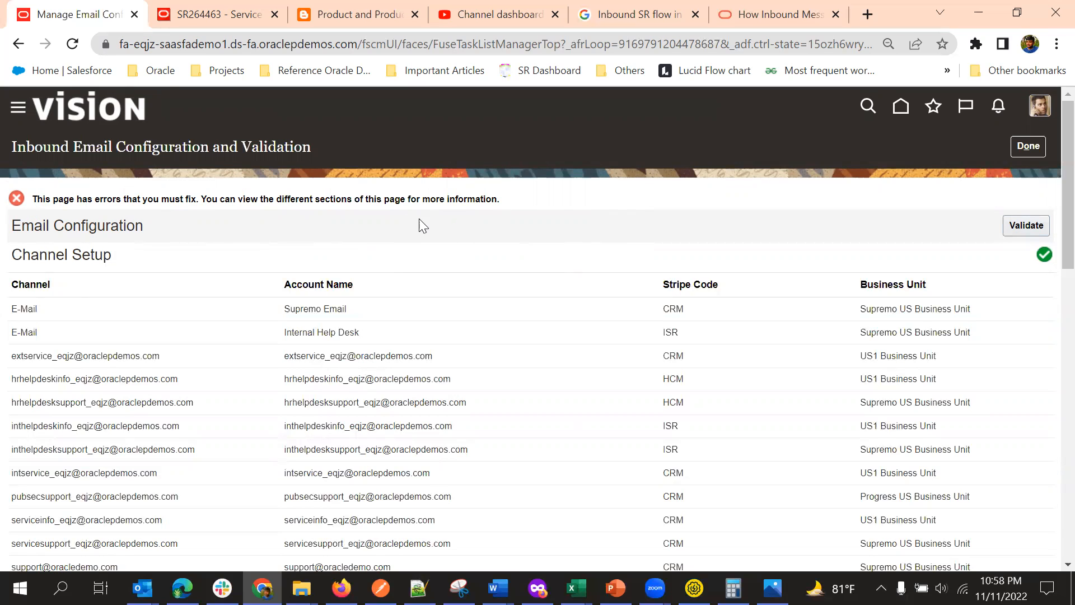
Step: Examine the Channel Setup, Profile Option, Access Point Setup and Email Flow sections of the inbound email configuration
scroll(650, 187, down, 3)
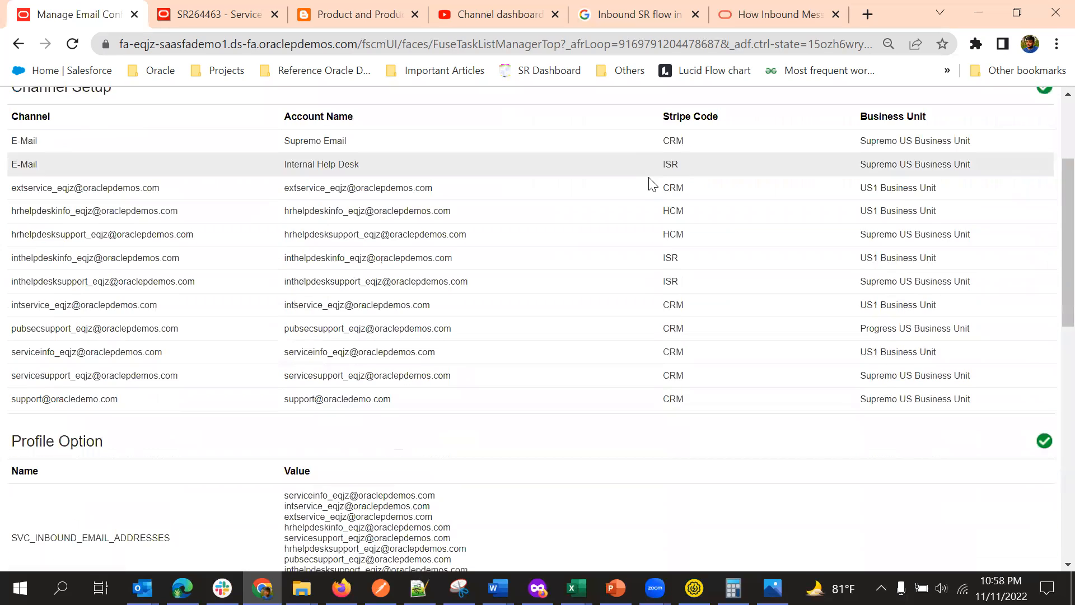
scroll(531, 303, down, 4)
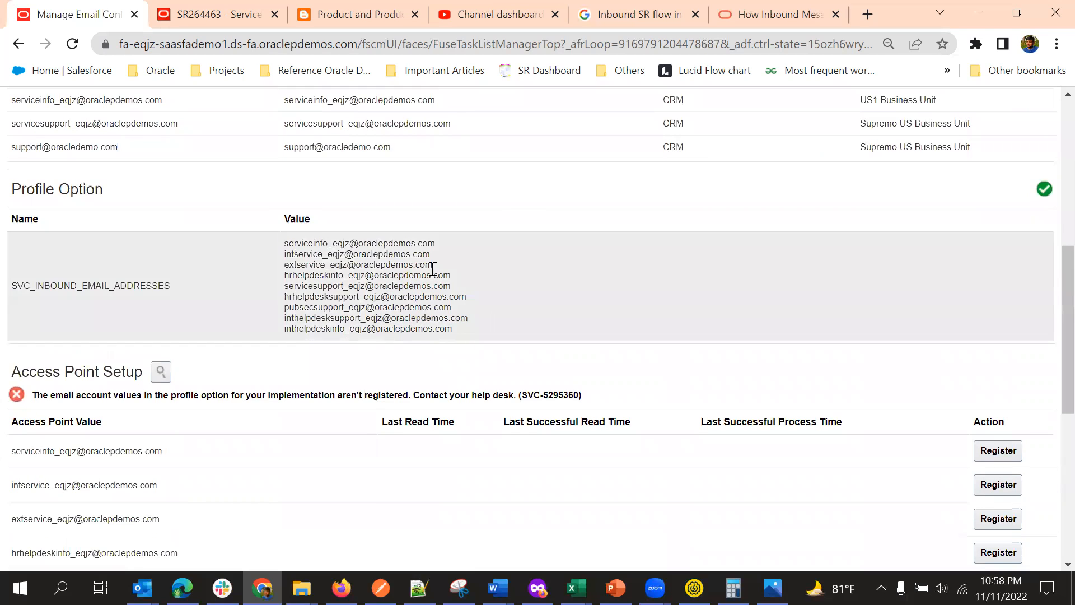
scroll(515, 247, down, 4)
scroll(616, 179, up, 1)
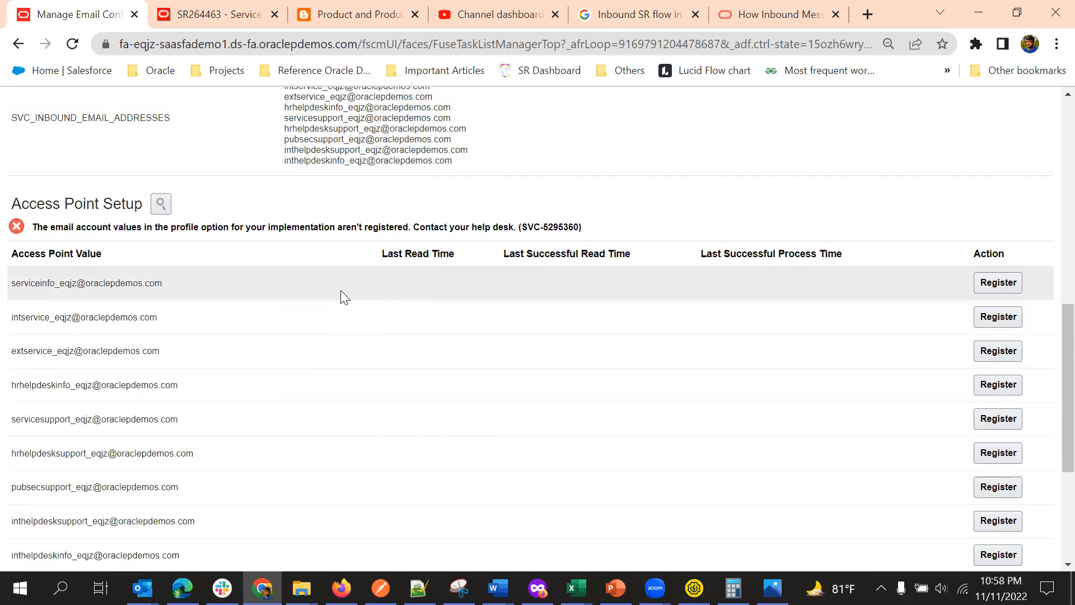
scroll(650, 196, down, 1)
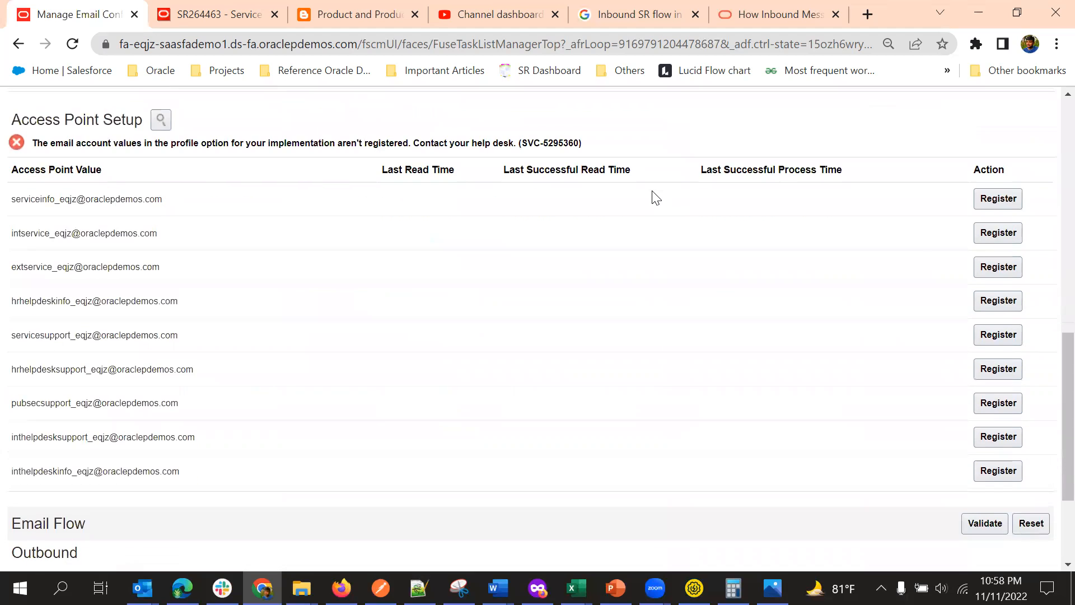
scroll(648, 233, down, 2)
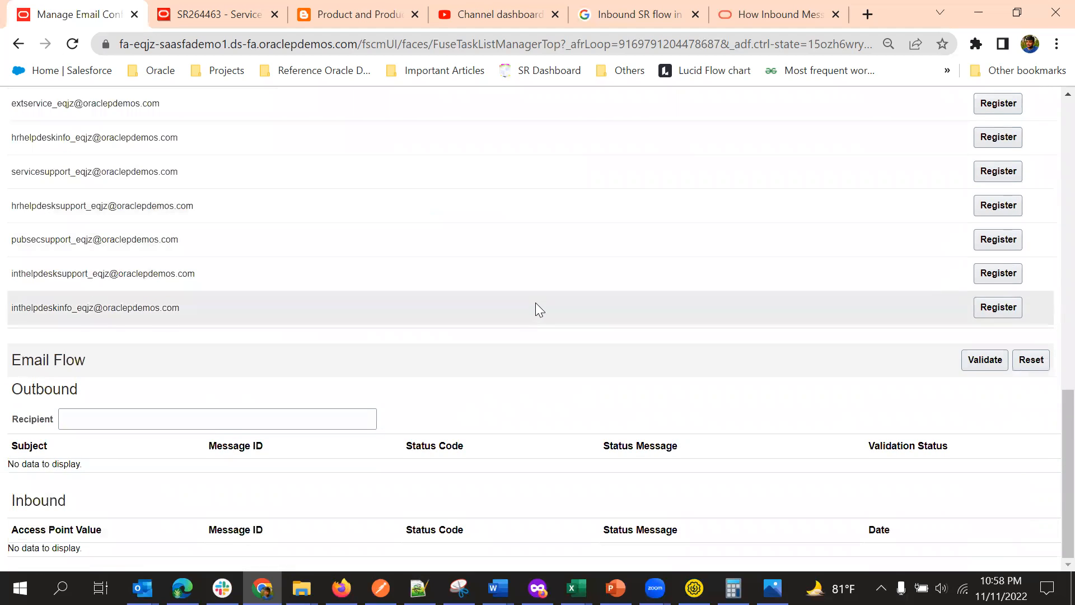
scroll(538, 308, up, 4)
scroll(504, 258, up, 10)
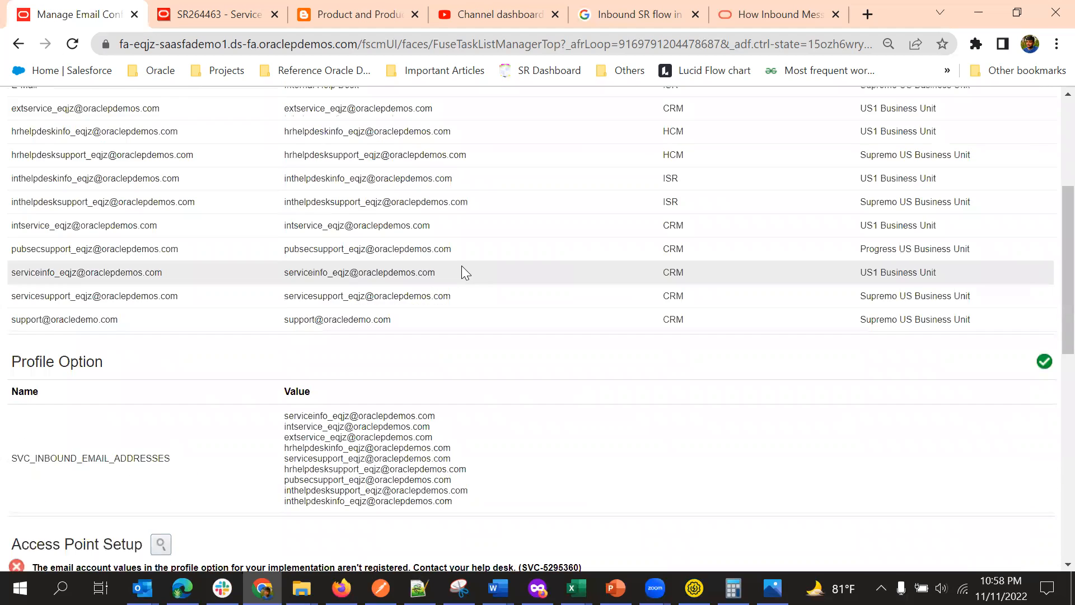
scroll(566, 208, down, 3)
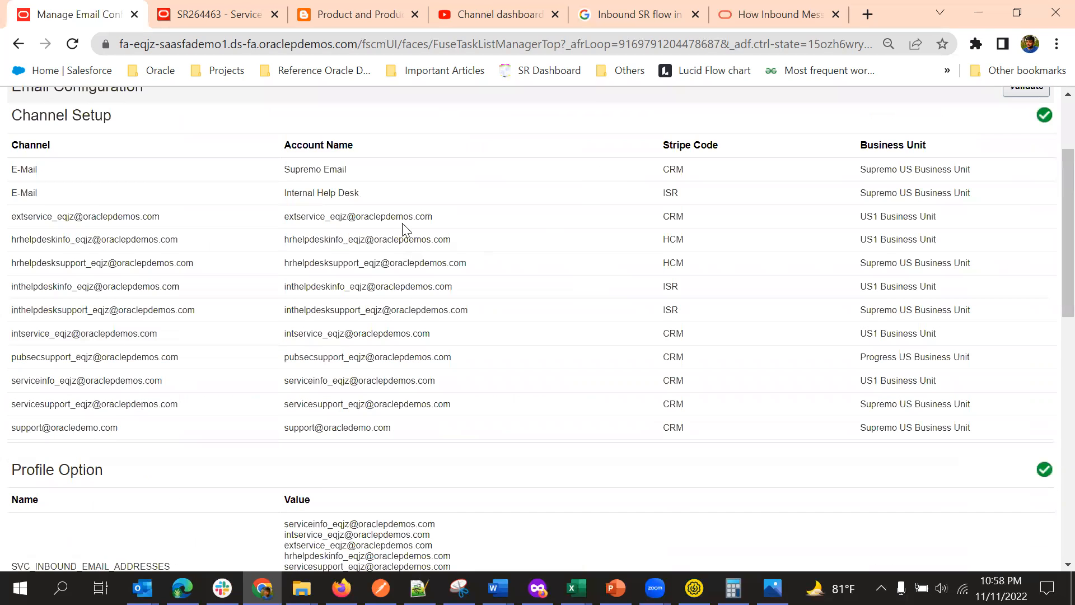
scroll(414, 230, down, 6)
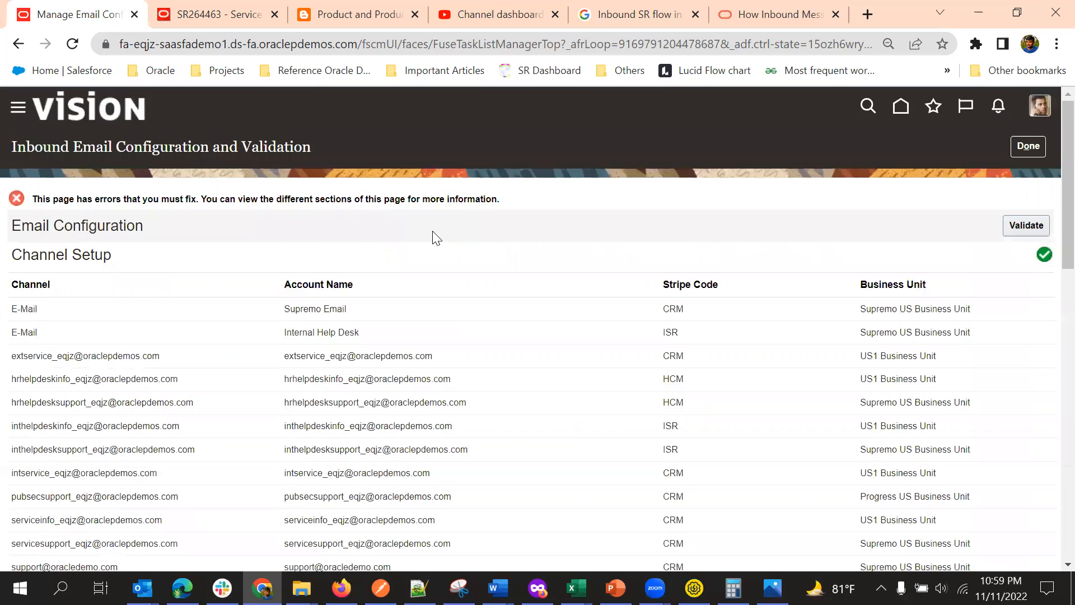
Step: Register the first inbound e-mail address listed under Access Point Setup as an access point and agree to continue
scroll(552, 254, down, 7)
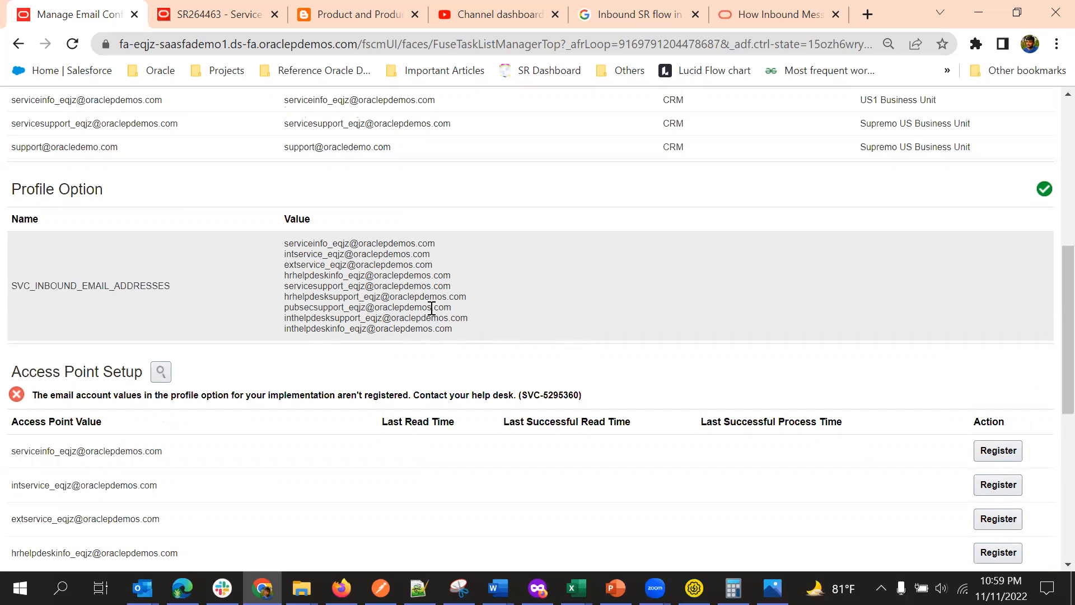
scroll(903, 274, down, 2)
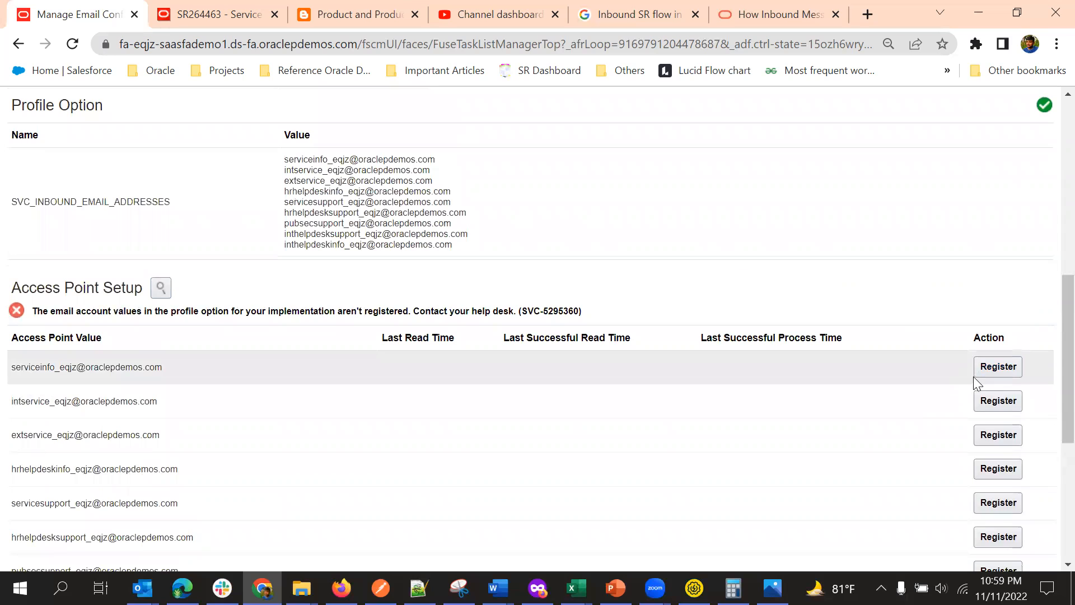
click(996, 367)
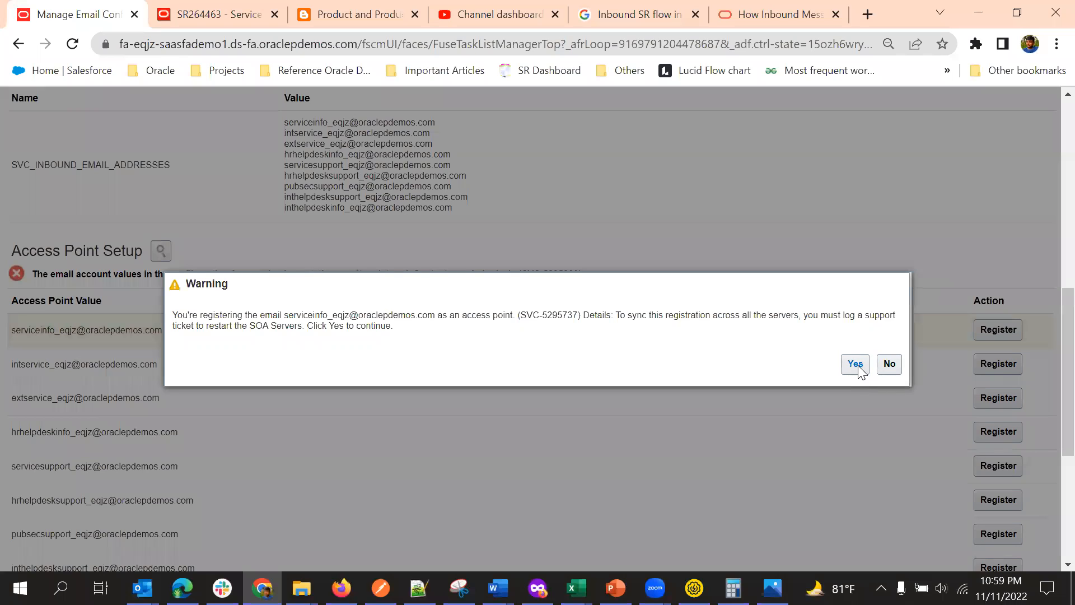
click(859, 364)
Step: Look over the access points and Email Flow section, and validate the Email Configuration
scroll(843, 269, down, 10)
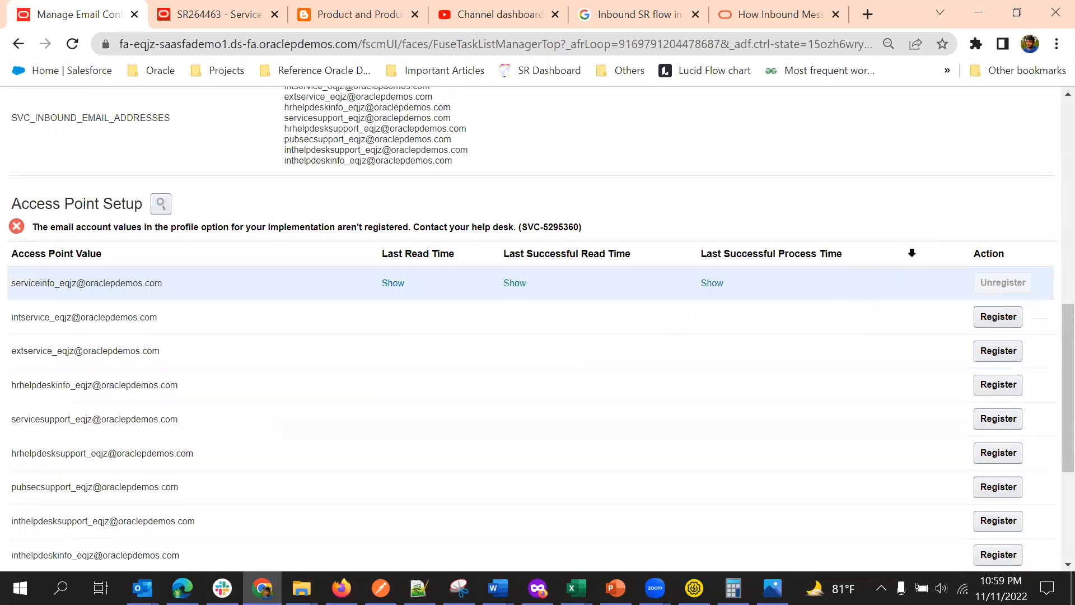
scroll(786, 287, down, 6)
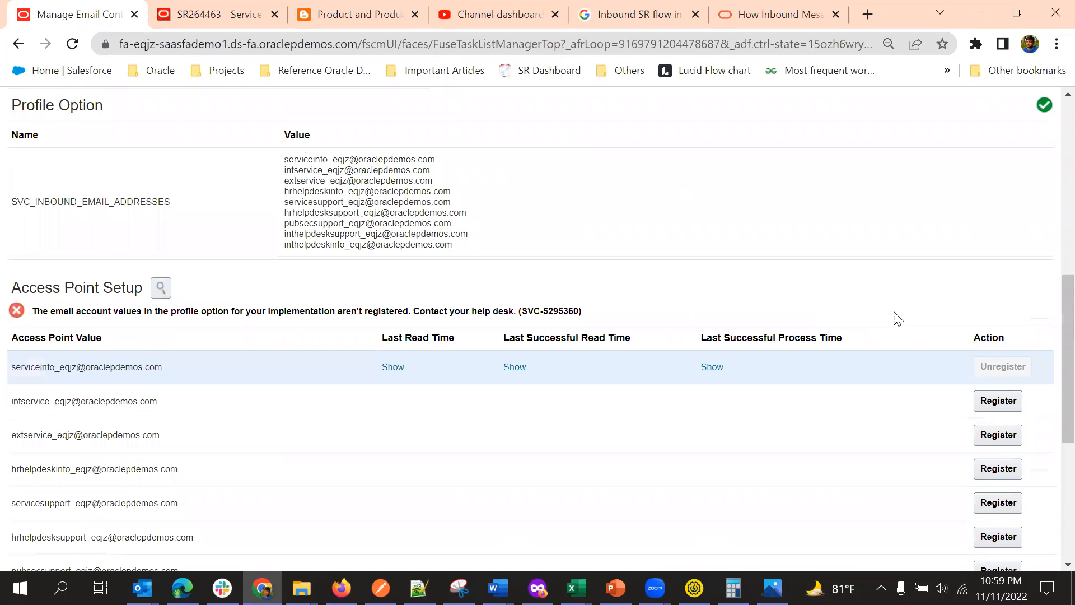
scroll(817, 276, down, 5)
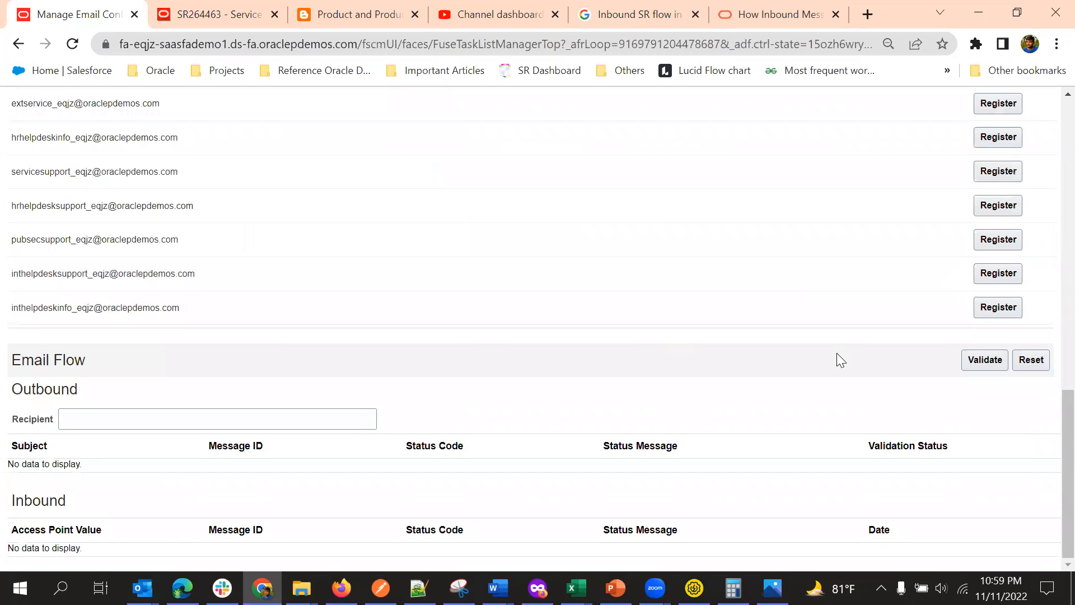
scroll(840, 350, up, 5)
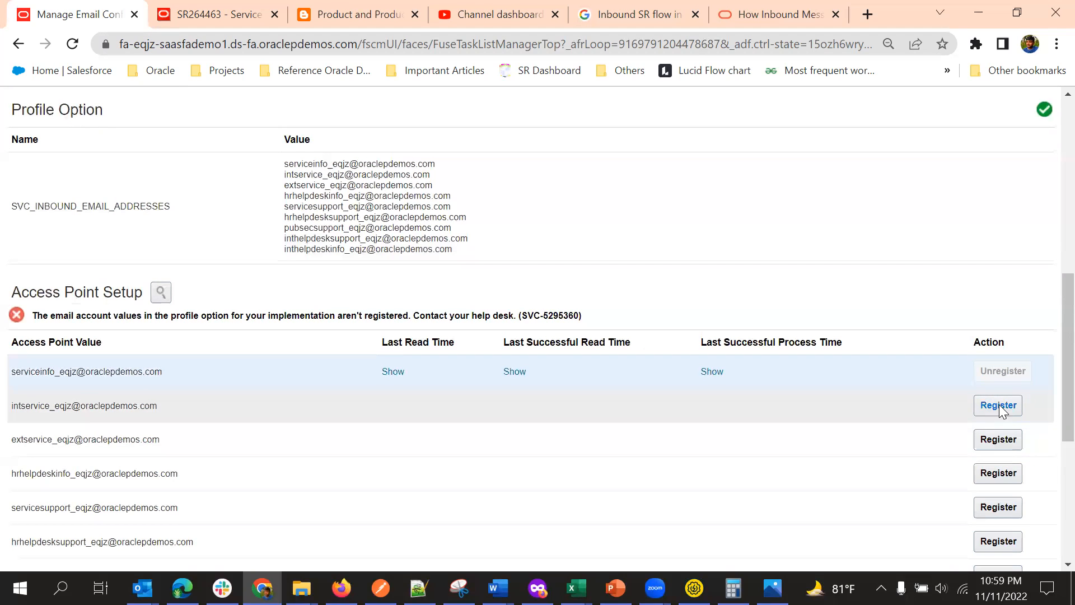
scroll(514, 433, up, 3)
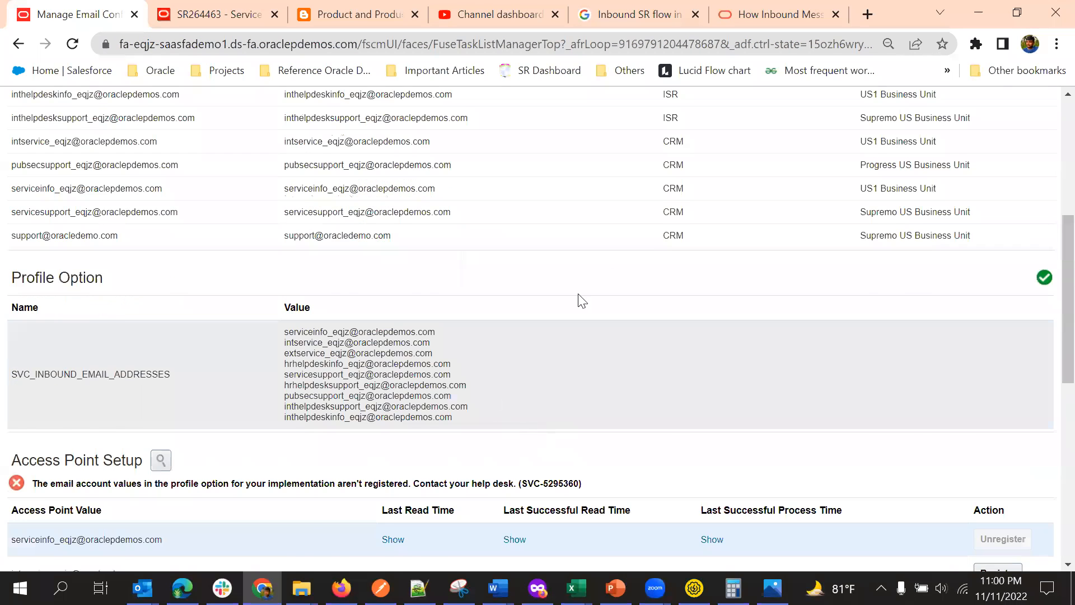
scroll(579, 300, up, 6)
click(1019, 226)
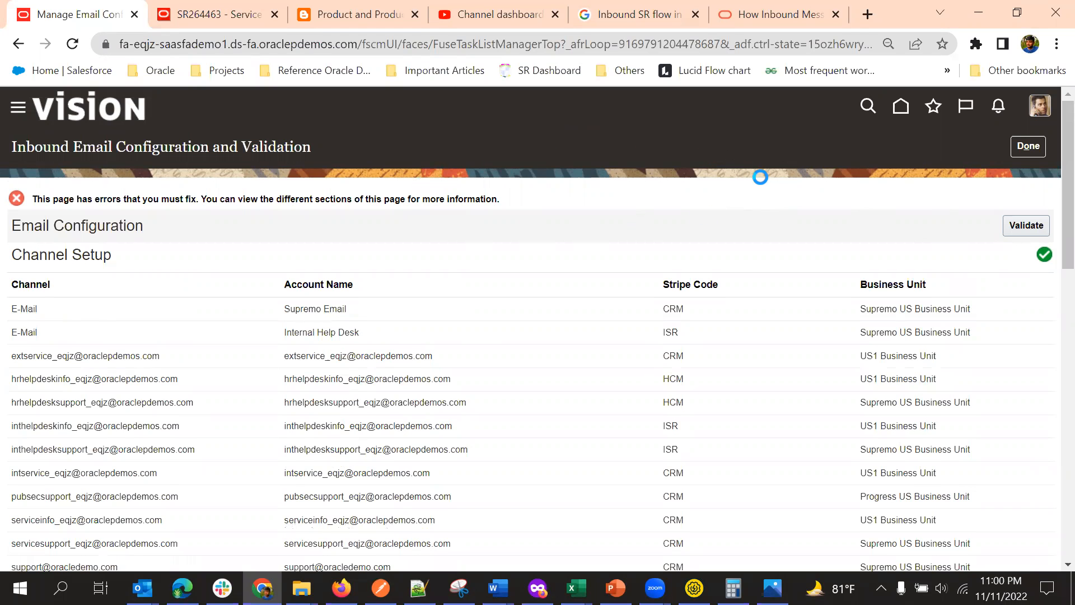
Step: Check the configuration sections after validation, down to the outbound Recipient field under Email Flow
scroll(751, 224, down, 9)
scroll(728, 281, up, 8)
scroll(723, 288, down, 3)
scroll(768, 277, down, 6)
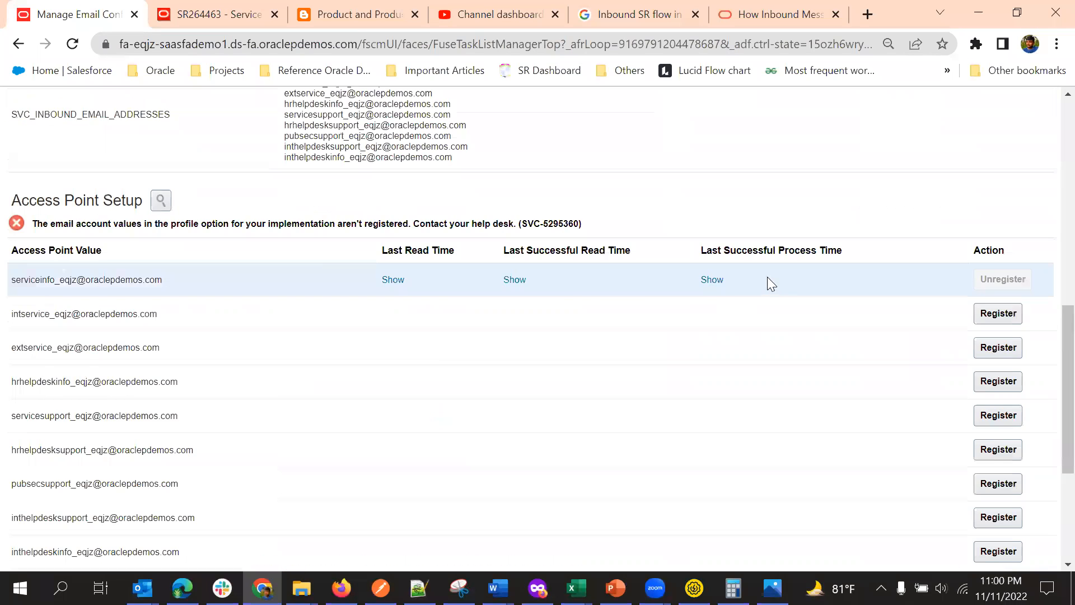
scroll(78, 308, up, 4)
scroll(416, 292, down, 9)
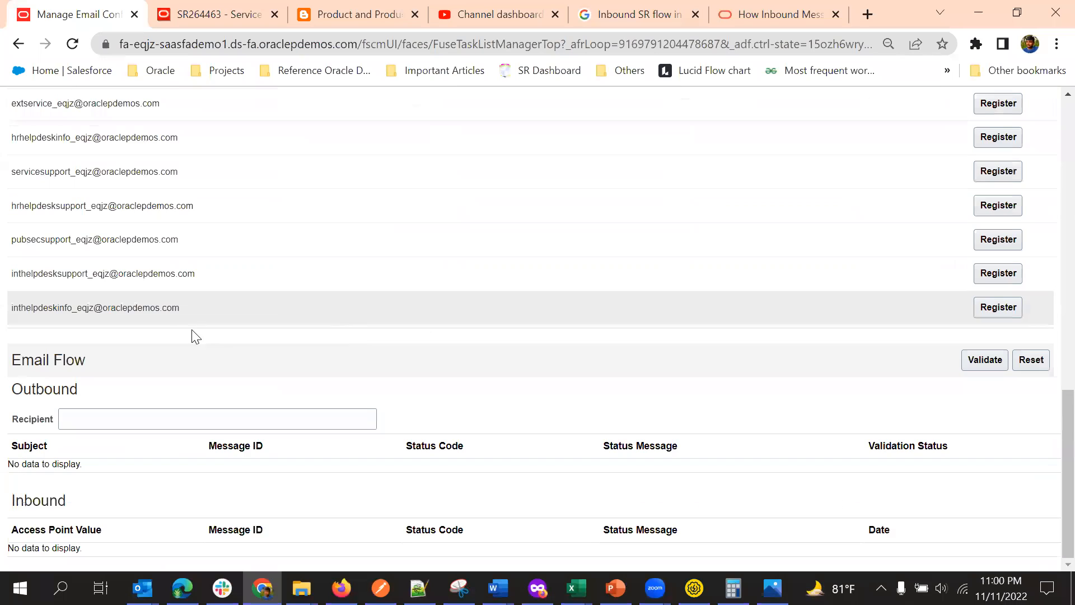
click(136, 414)
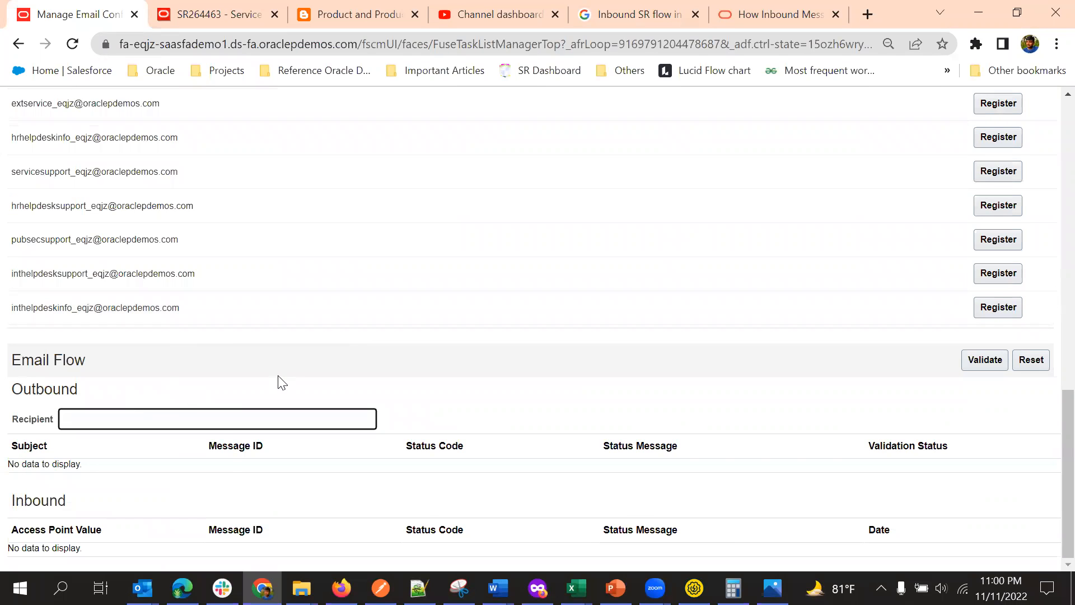
Step: View the sender and recipient filters in the access points' status message search, close it, and read the page's error notice
scroll(257, 427, up, 6)
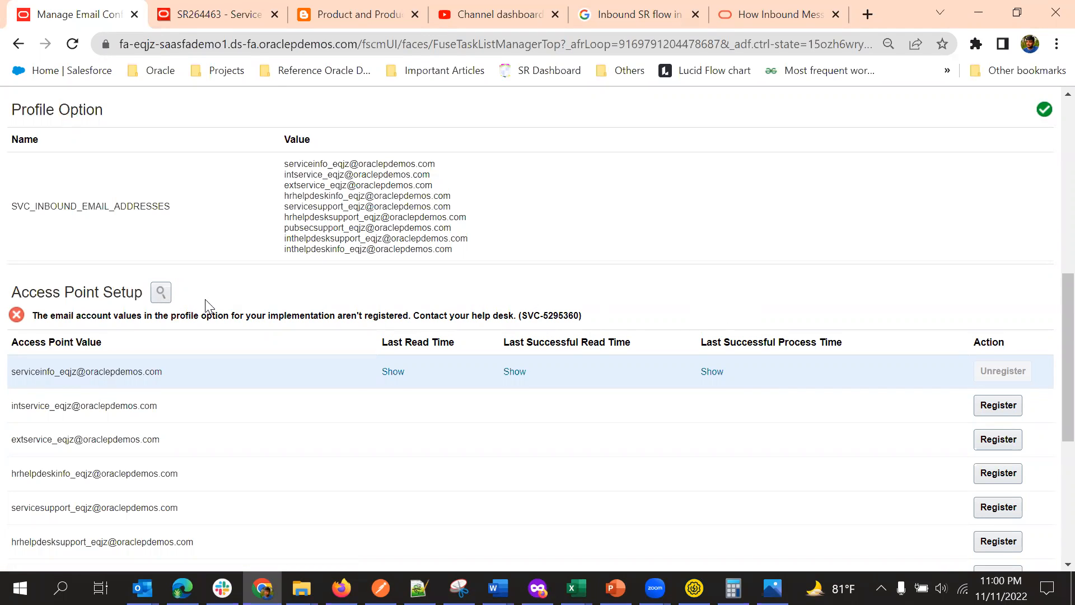
click(163, 291)
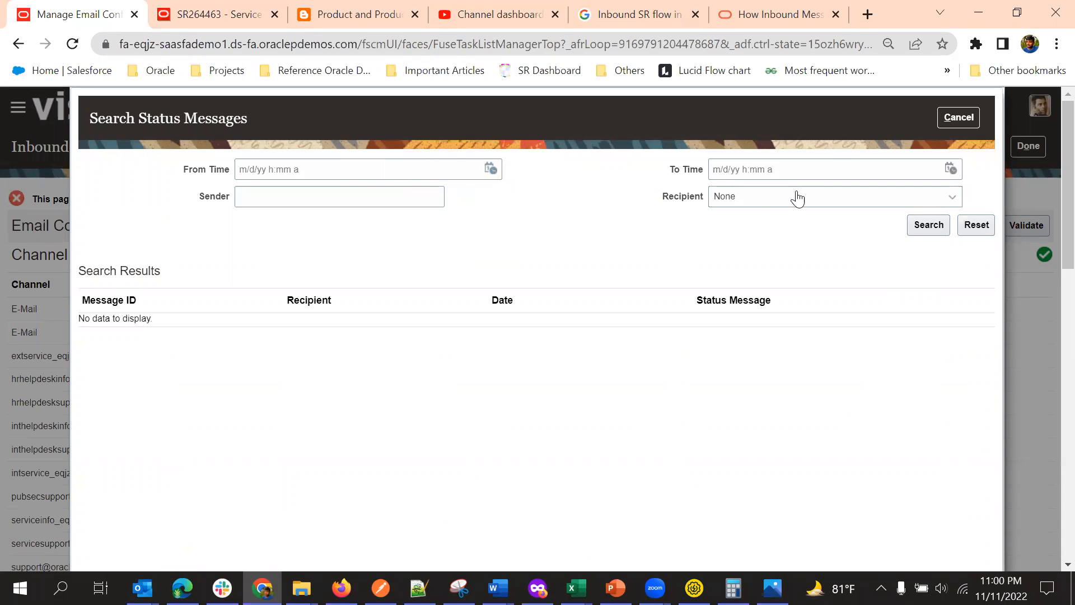
click(371, 194)
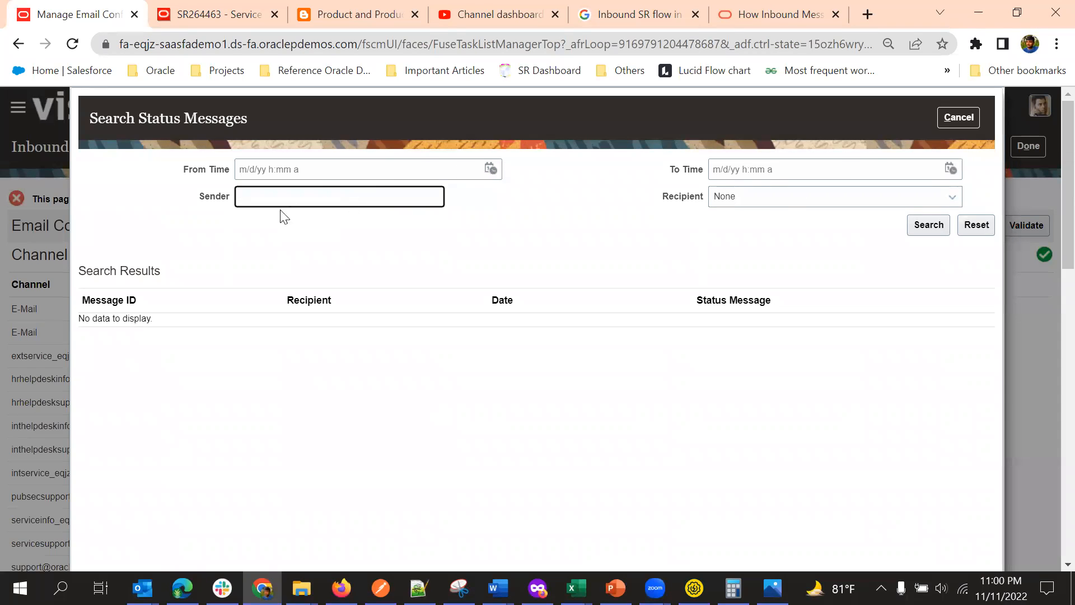
click(731, 201)
click(663, 236)
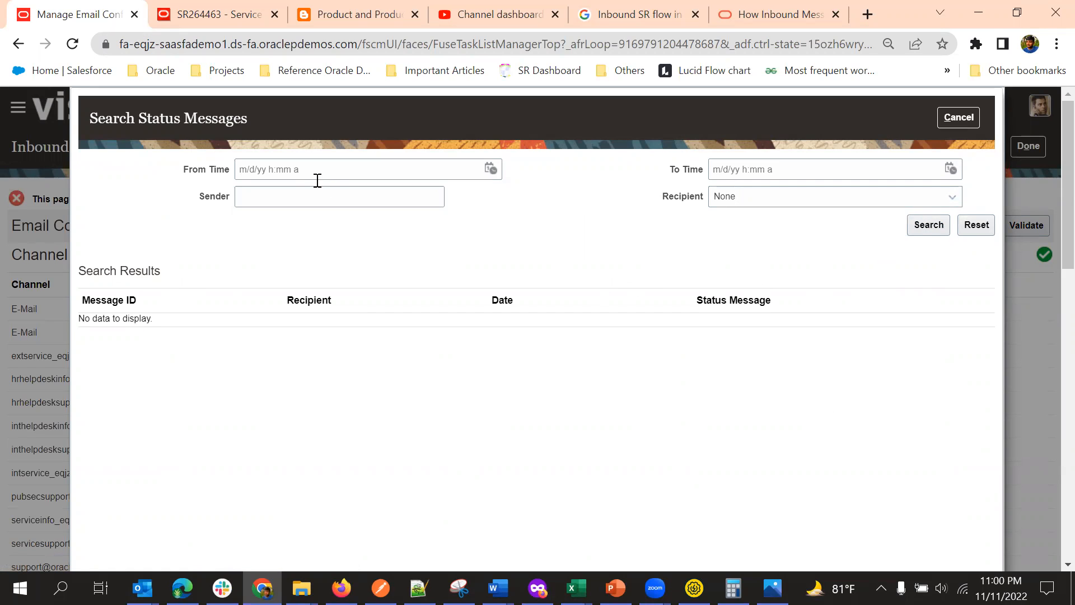
click(958, 117)
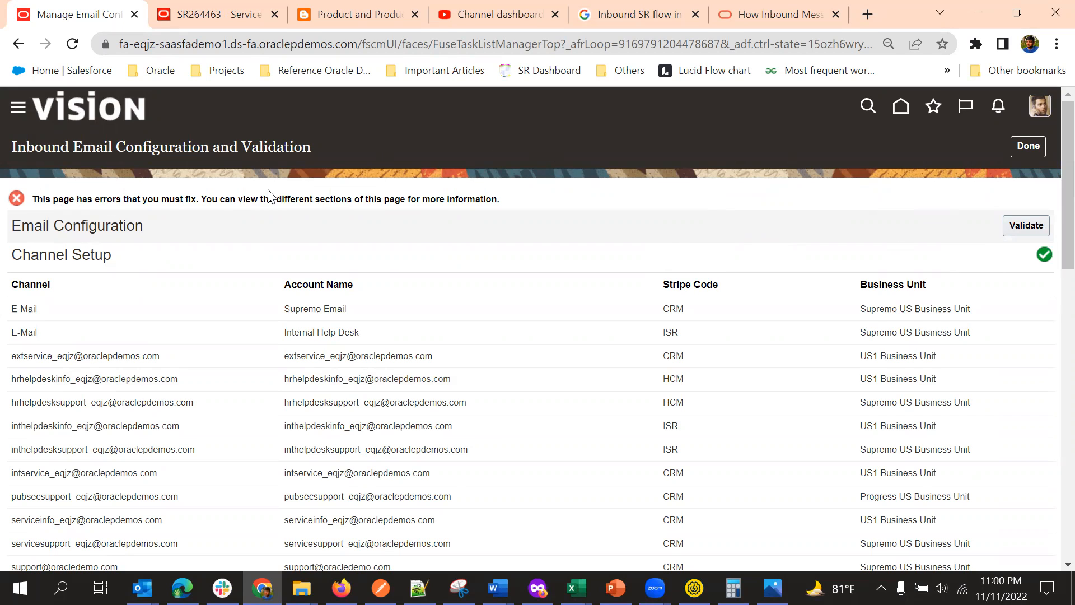
drag(37, 199, 611, 195)
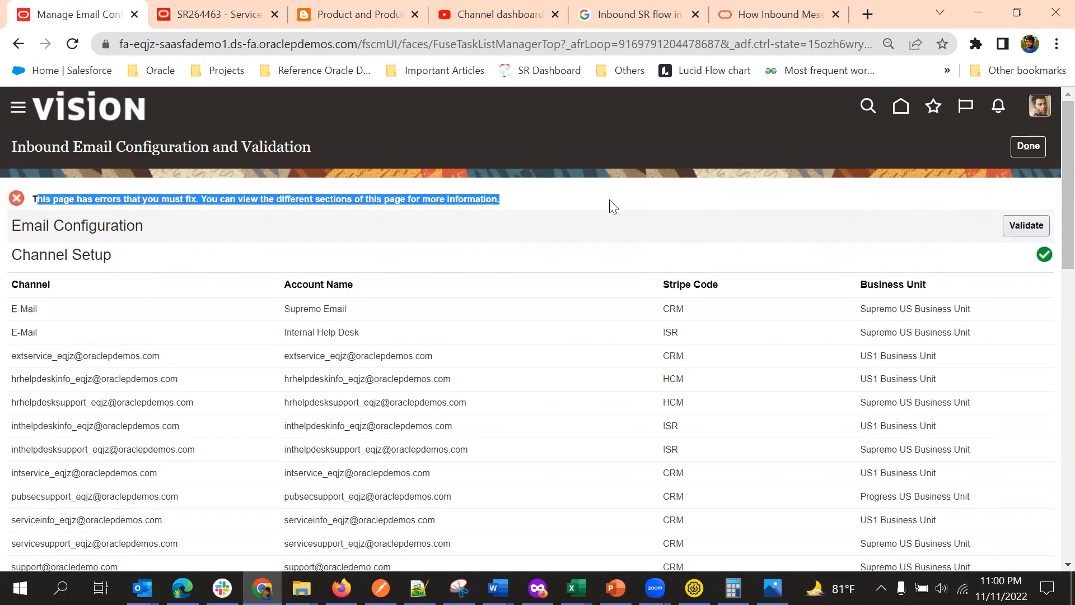
click(613, 206)
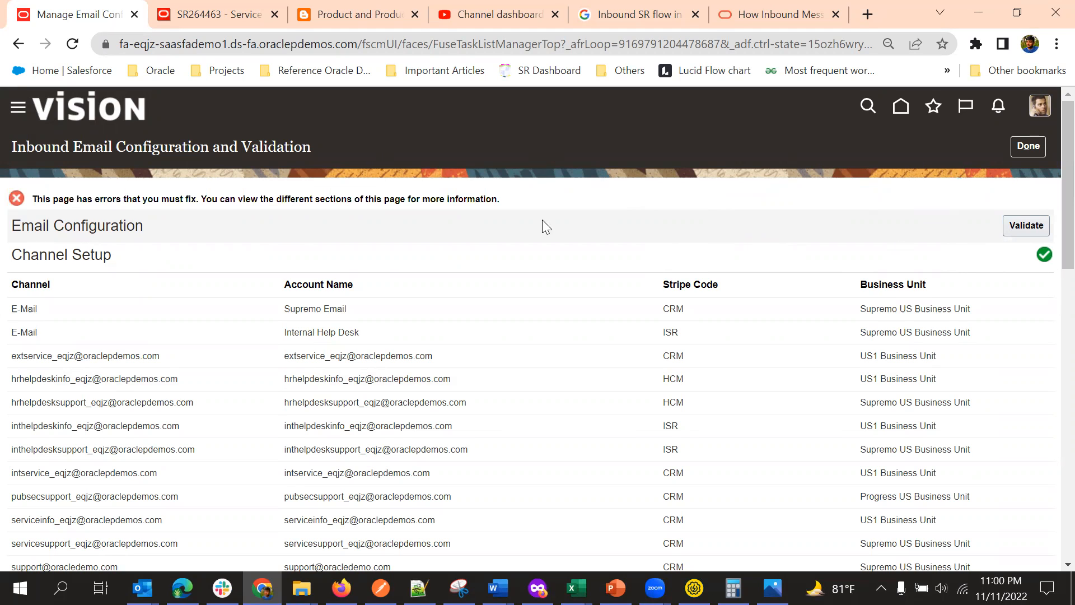
Step: Review the Channel Setup, Profile Option and Access Point Setup sections, and close the email configuration page
scroll(729, 171, down, 5)
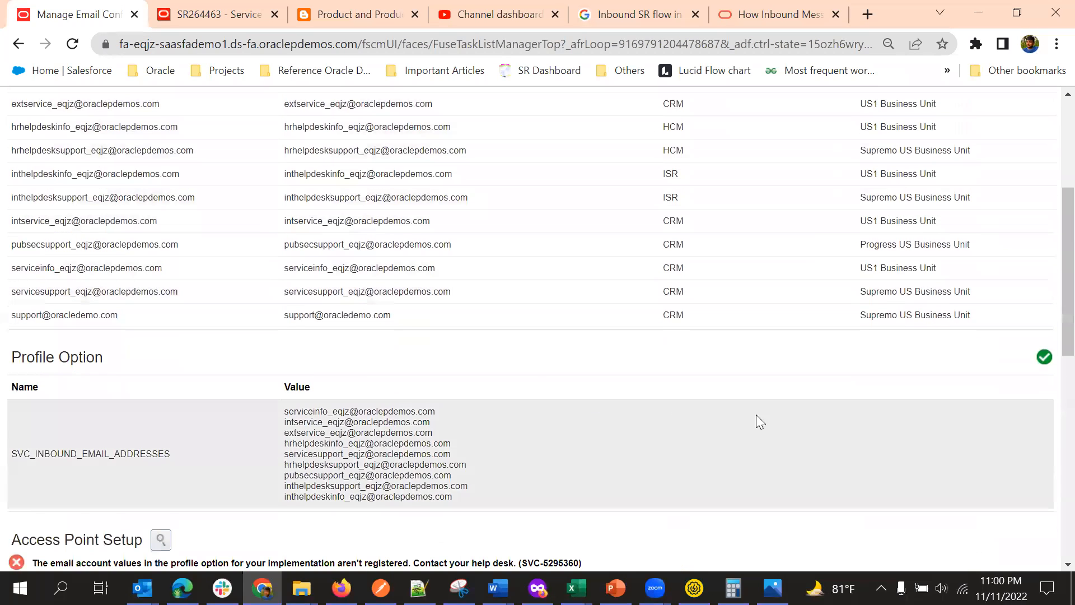
scroll(739, 334, down, 9)
scroll(998, 197, up, 2)
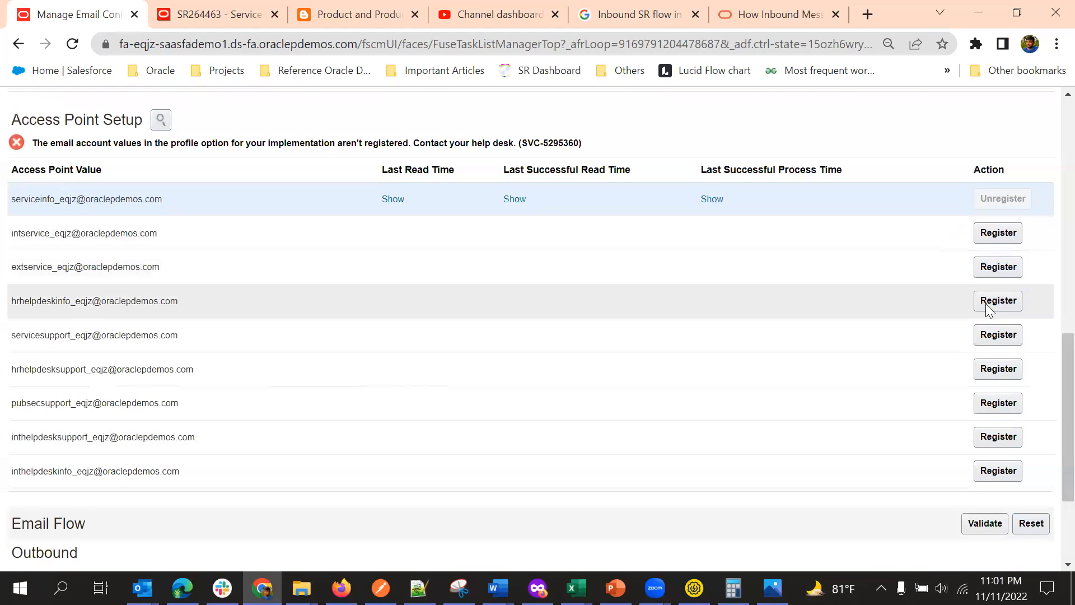
scroll(711, 319, up, 10)
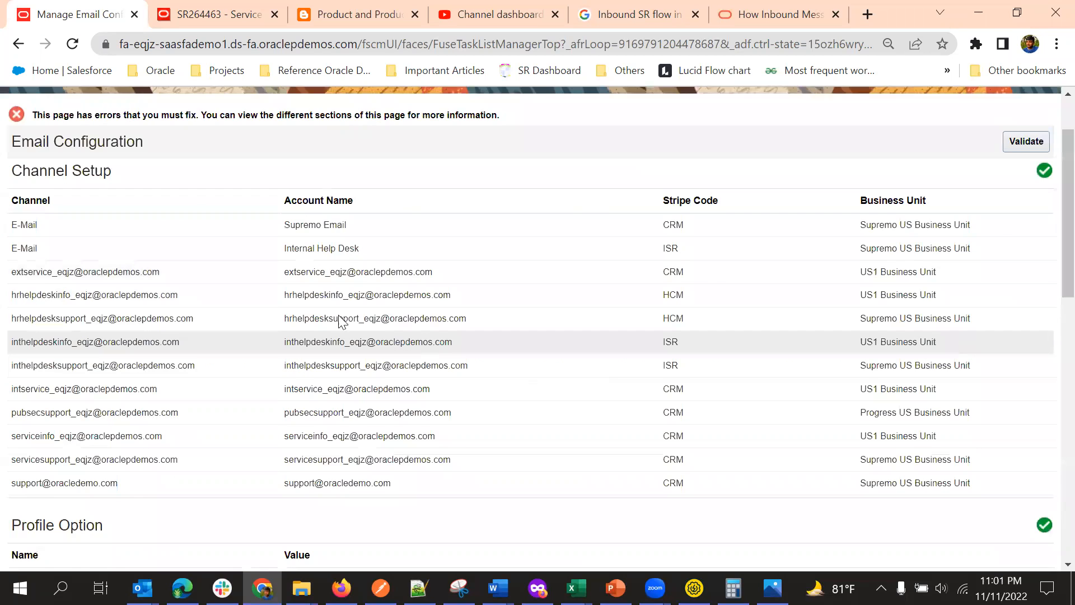
click(1028, 147)
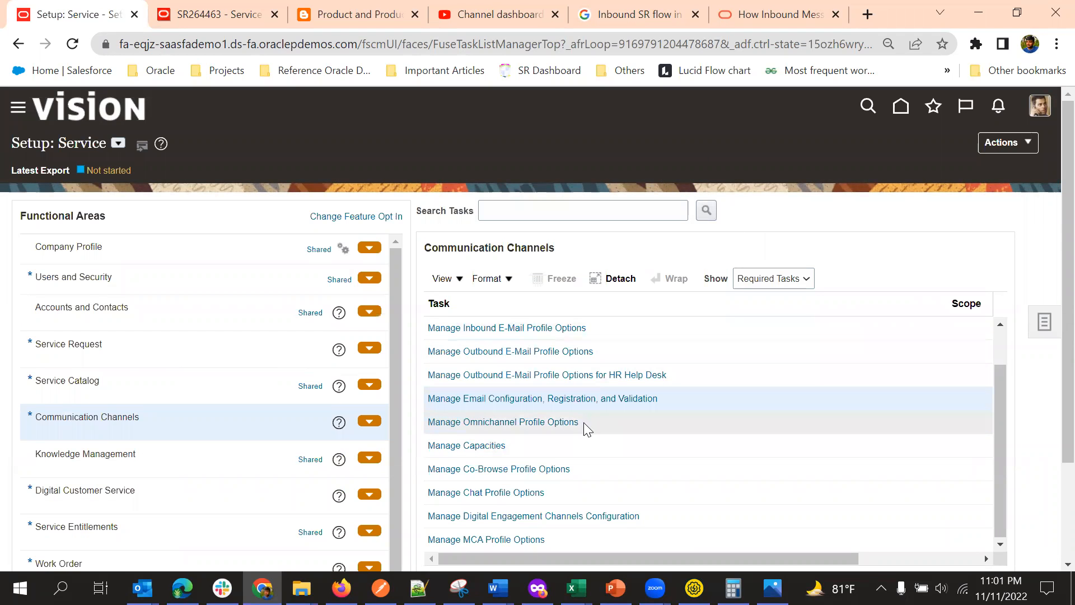
Step: Open the outbound e-mail profile options, view the profile value of SVC_EMAIL_ENABLE_PAST_CONVERSATIONS, and leave it without saving
scroll(583, 422, down, 3)
scroll(562, 420, up, 4)
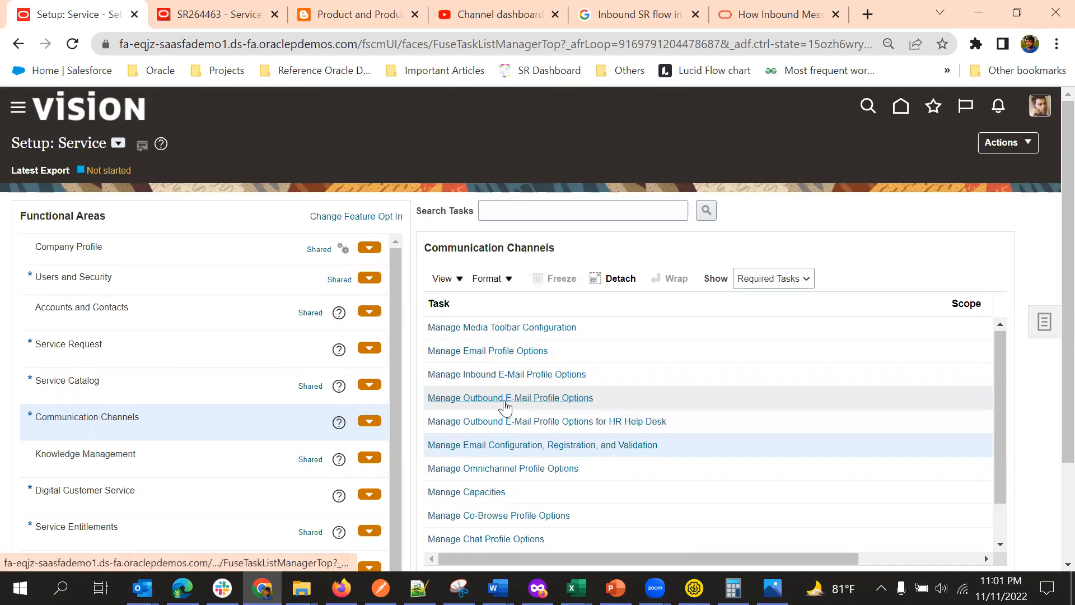
click(505, 401)
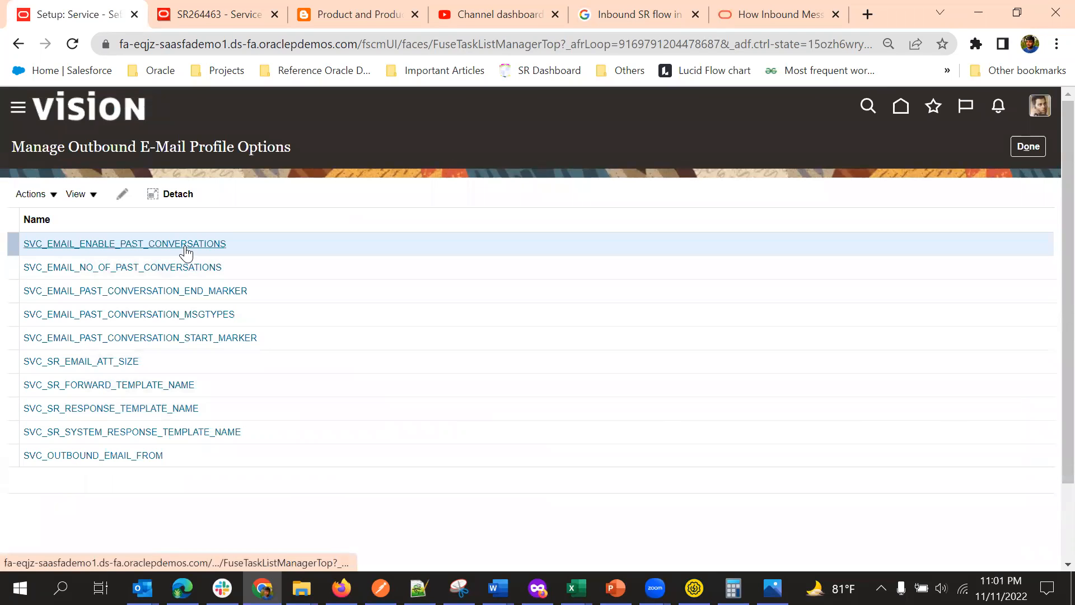
click(104, 251)
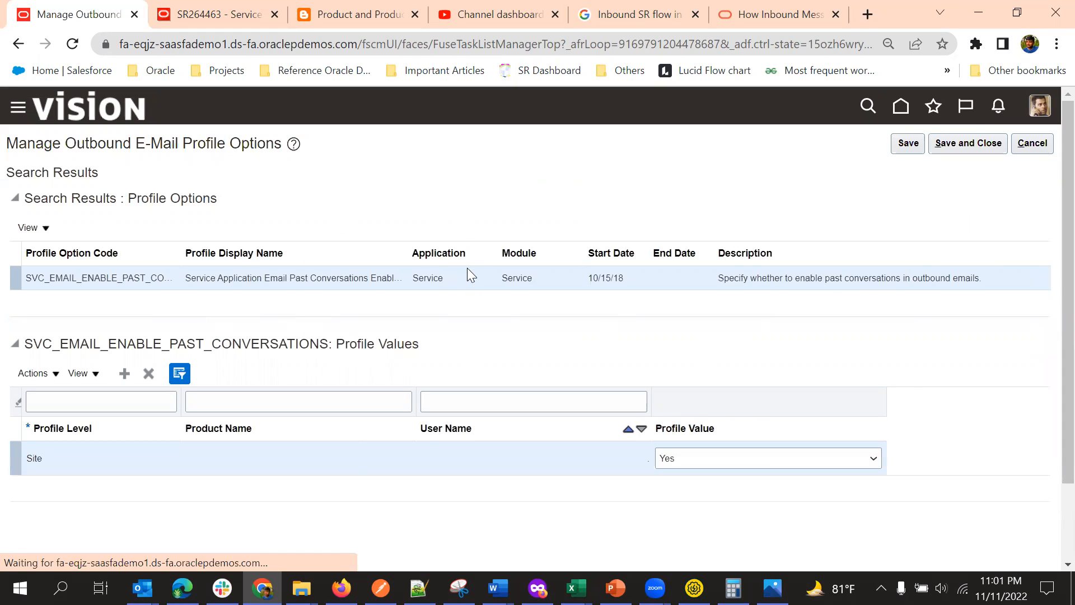
click(1049, 144)
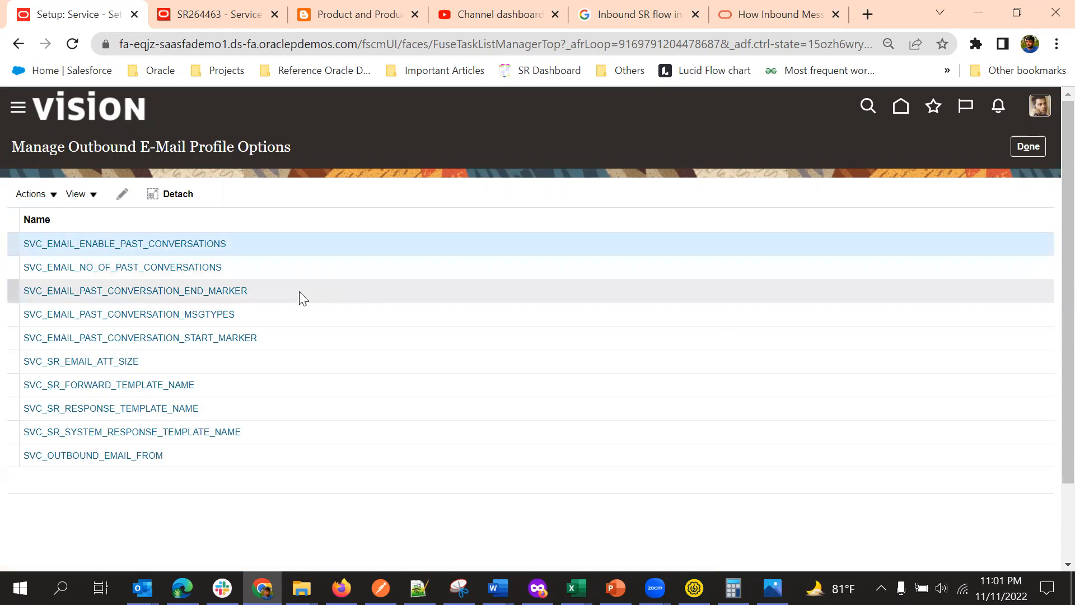
Step: View the site-level profile value of SVC_EMAIL_PAST_CONVERSATION_END_MARKER and return to the list of outbound profile options
click(174, 291)
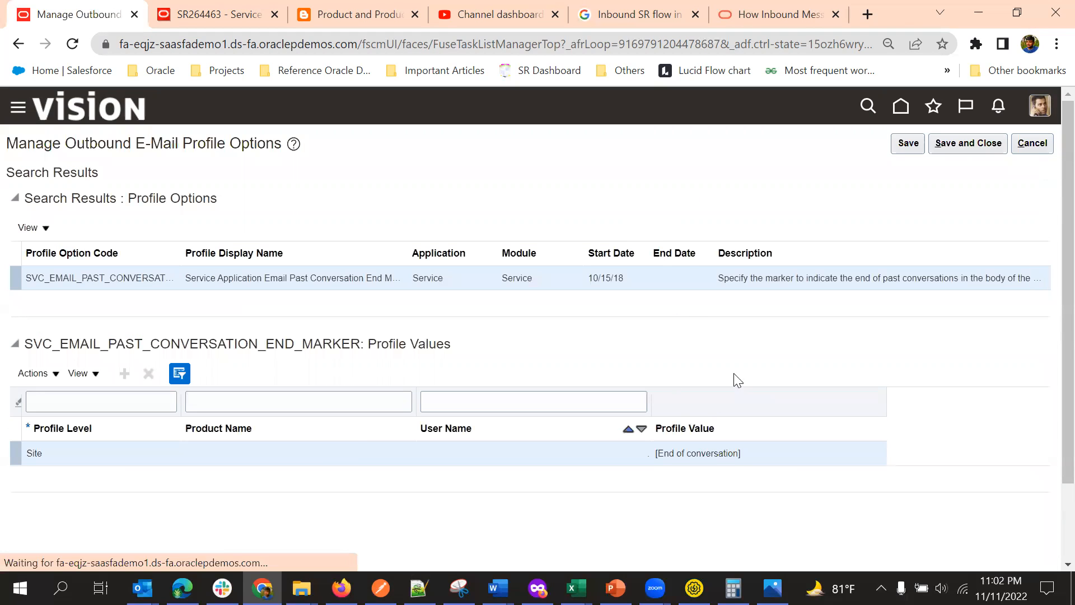
triple_click(686, 458)
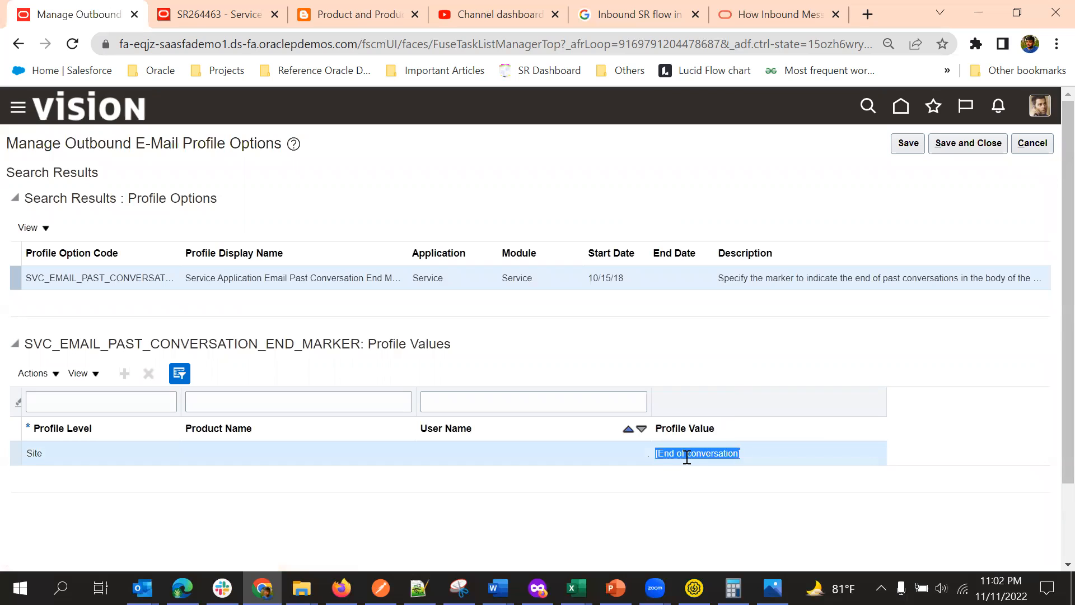
double_click(687, 458)
triple_click(688, 458)
double_click(667, 463)
click(661, 457)
drag(654, 455, 743, 451)
click(1034, 145)
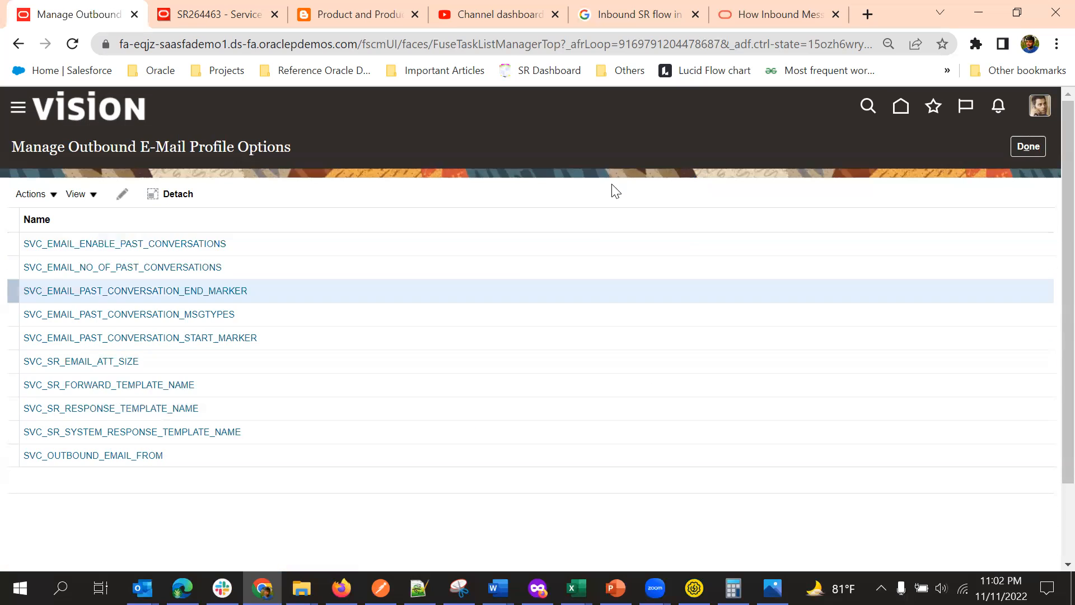
Step: View the message type set in SVC_EMAIL_PAST_CONVERSATION_MSGTYPES and return to the profile option list without saving
click(174, 317)
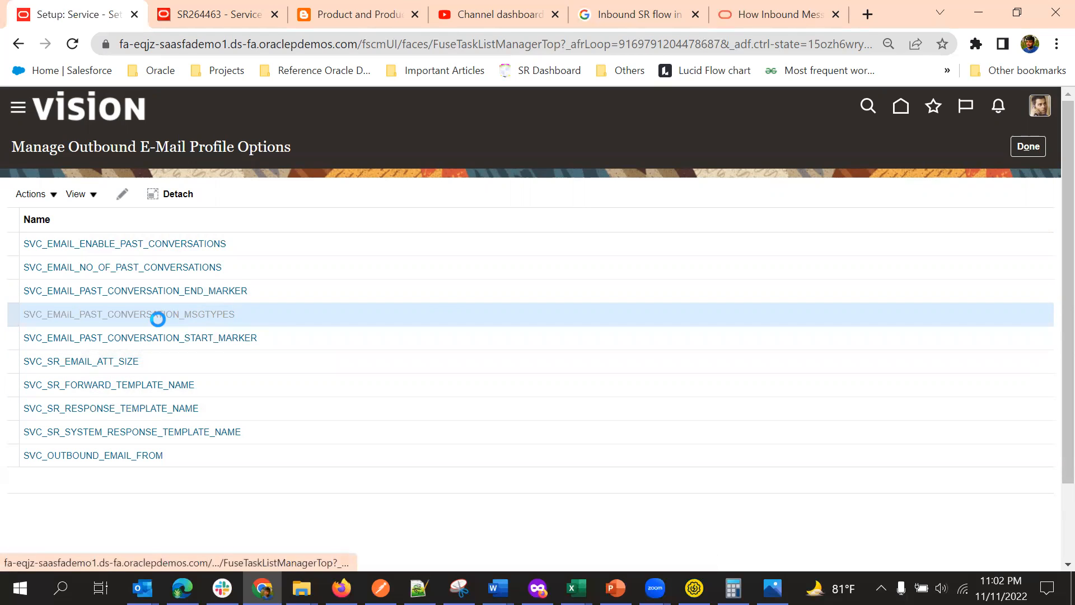
click(731, 460)
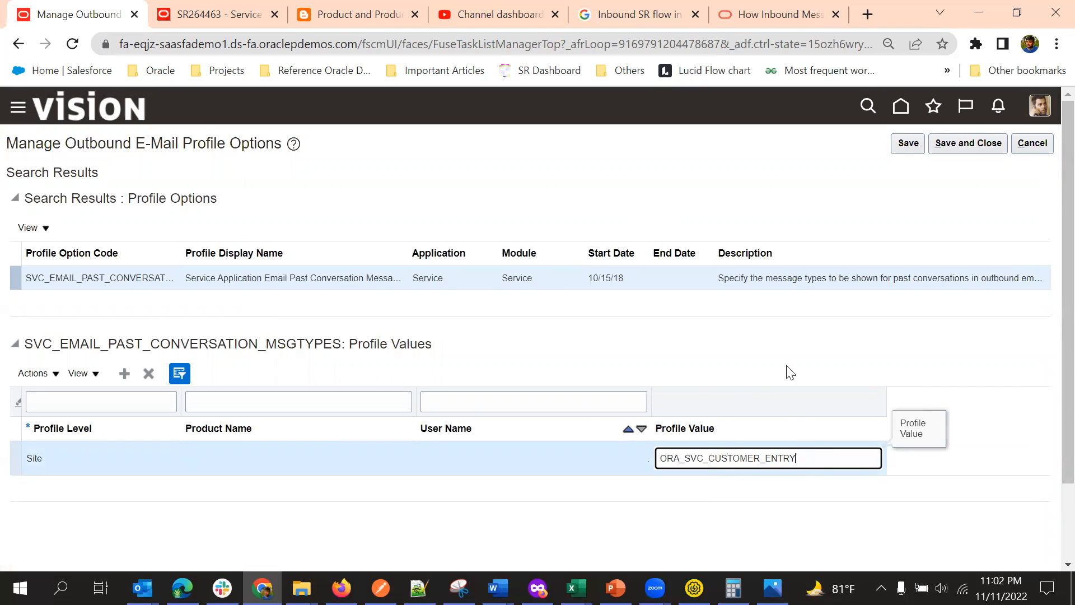
click(1032, 144)
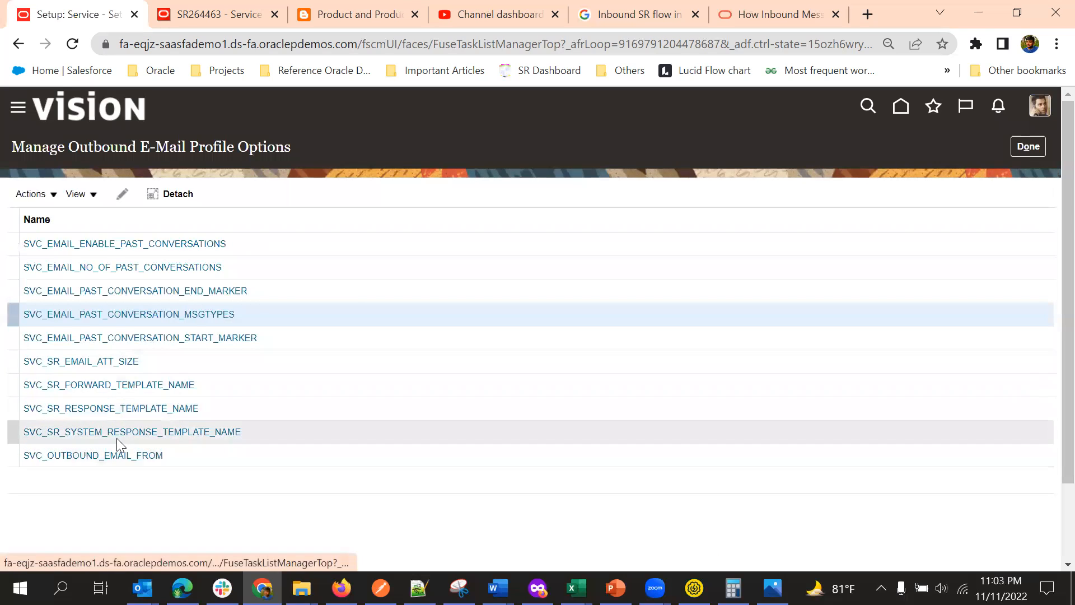
Step: Check the from address in SVC_OUTBOUND_EMAIL_FROM without saving, and leave the outbound e-mail profile options
scroll(112, 440, down, 2)
click(68, 363)
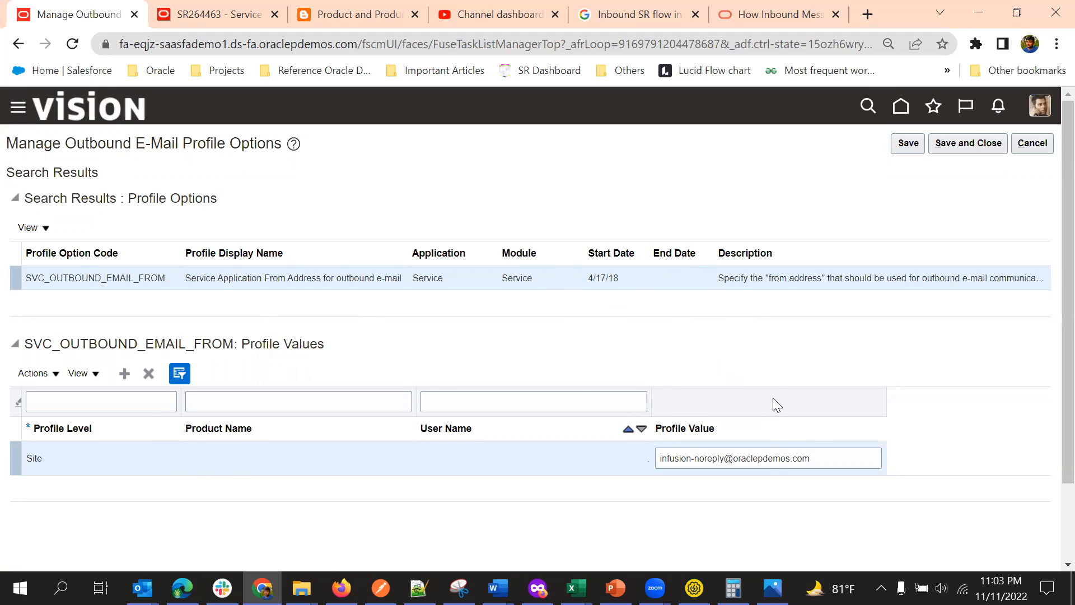
triple_click(819, 454)
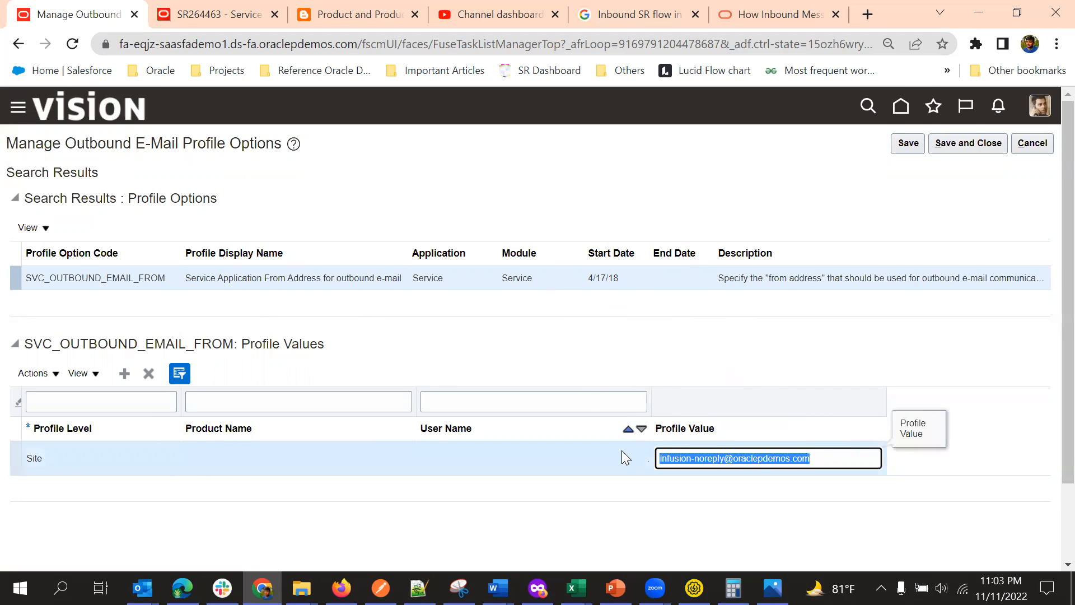
click(752, 459)
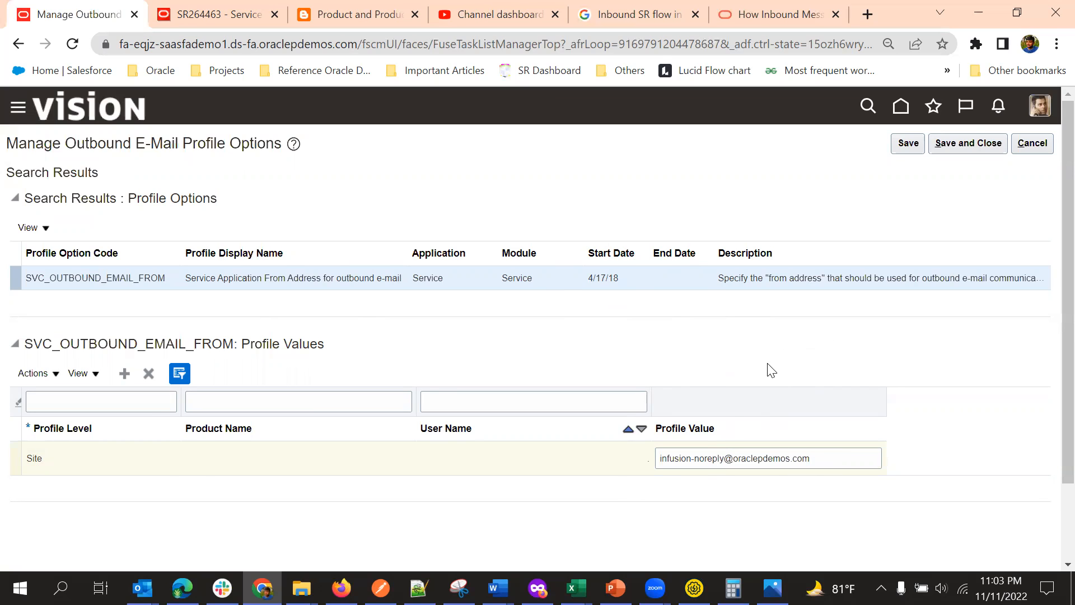
drag(822, 454, 618, 446)
click(700, 320)
click(1035, 141)
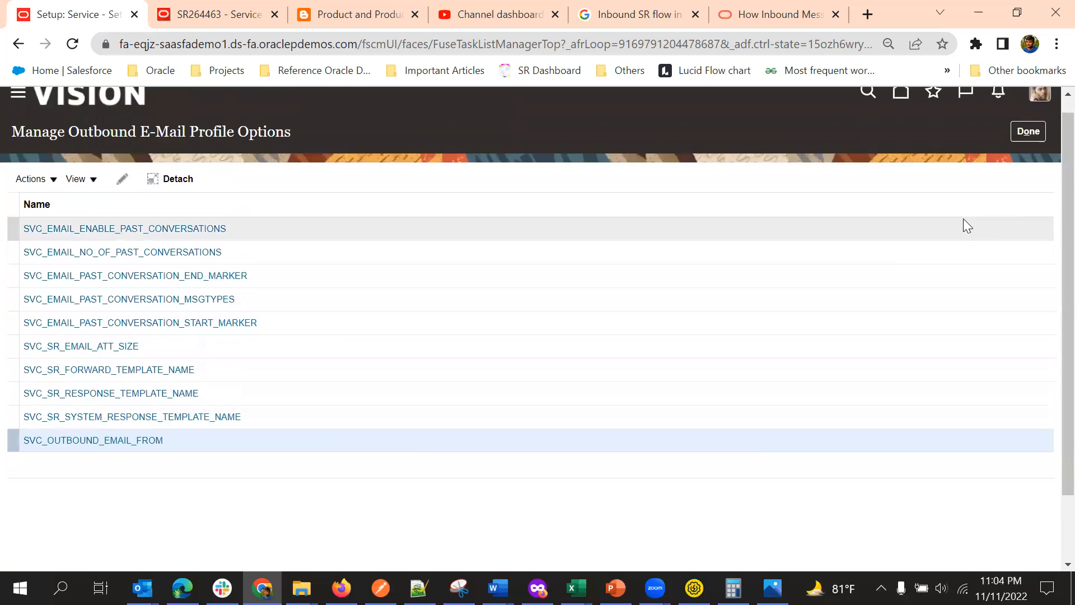
click(1035, 143)
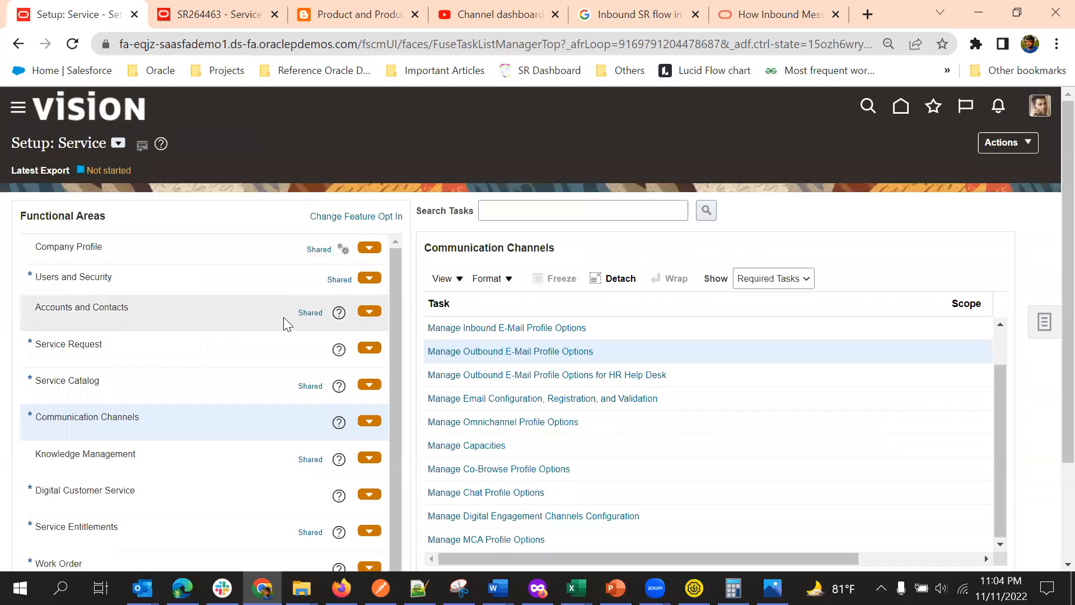
Step: Look through the Communication Channels tasks and open the Sandboxes page of the Configuration area
scroll(286, 327, down, 2)
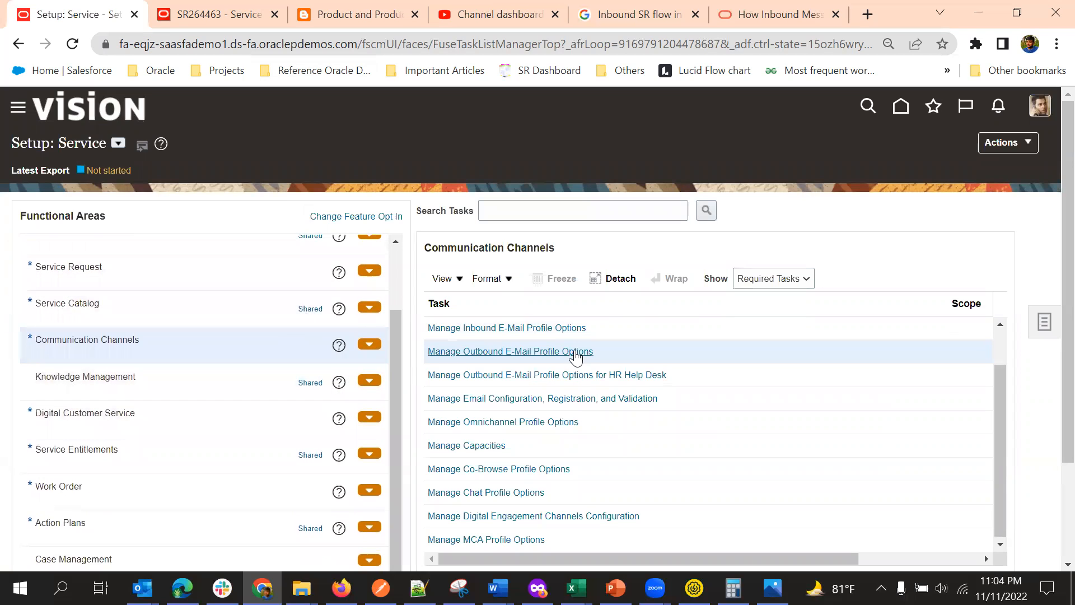
scroll(564, 374, down, 2)
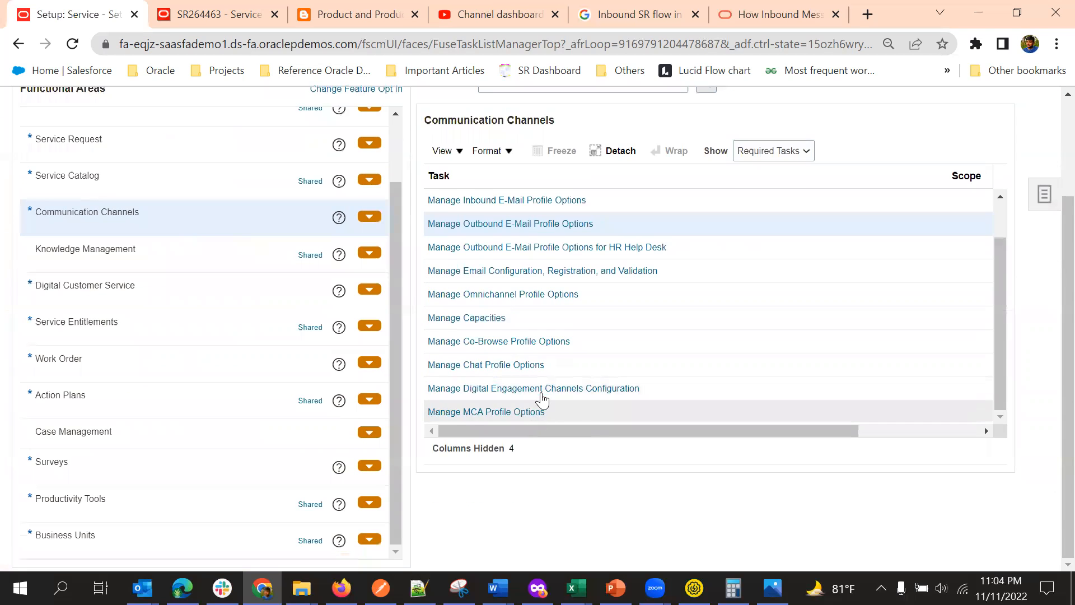
scroll(541, 399, up, 2)
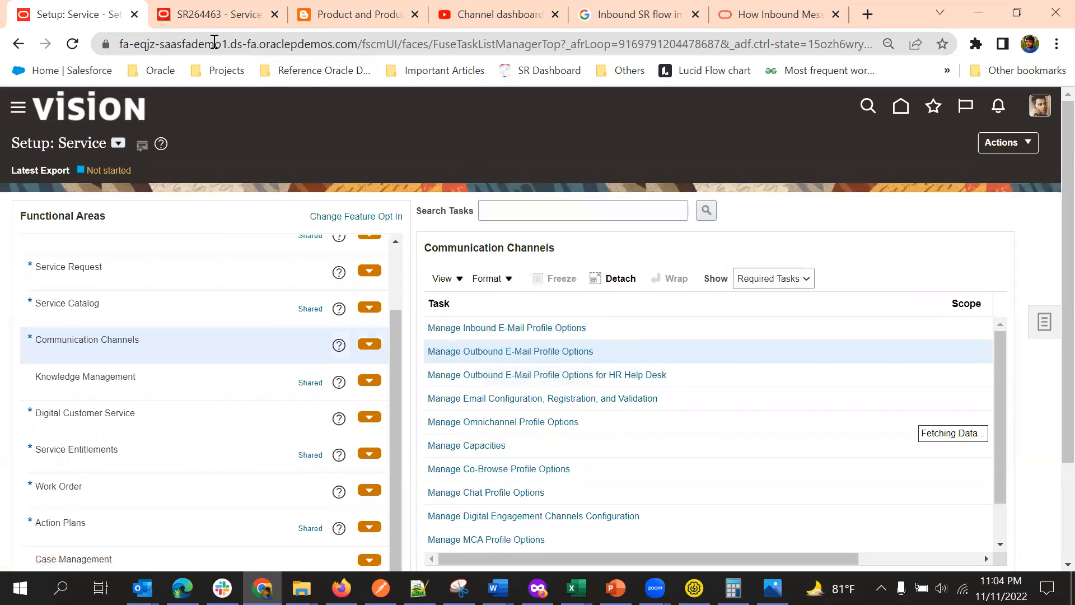
click(18, 107)
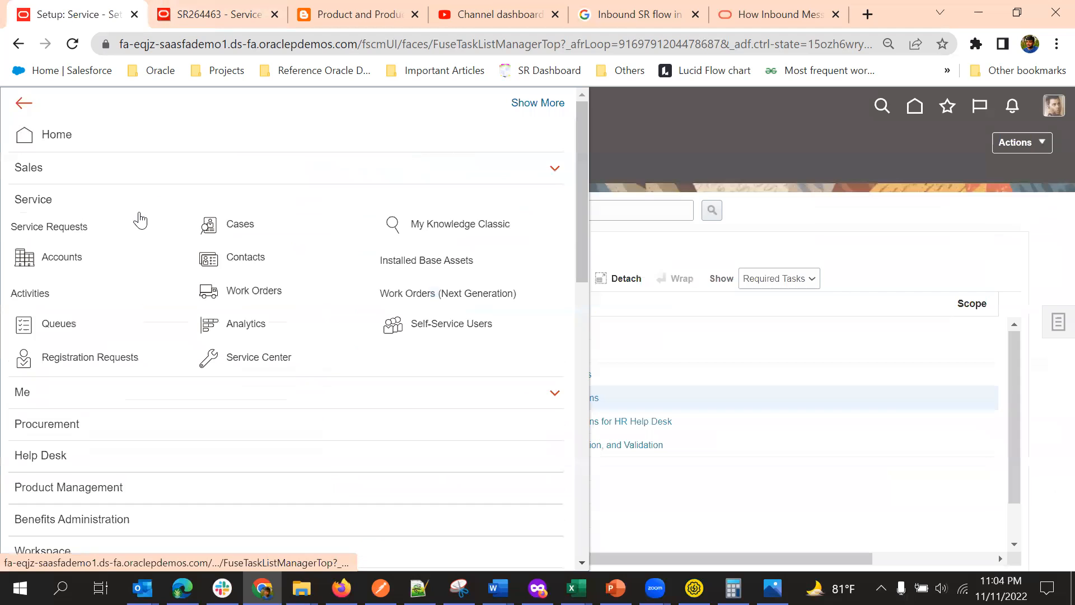
scroll(247, 360, down, 10)
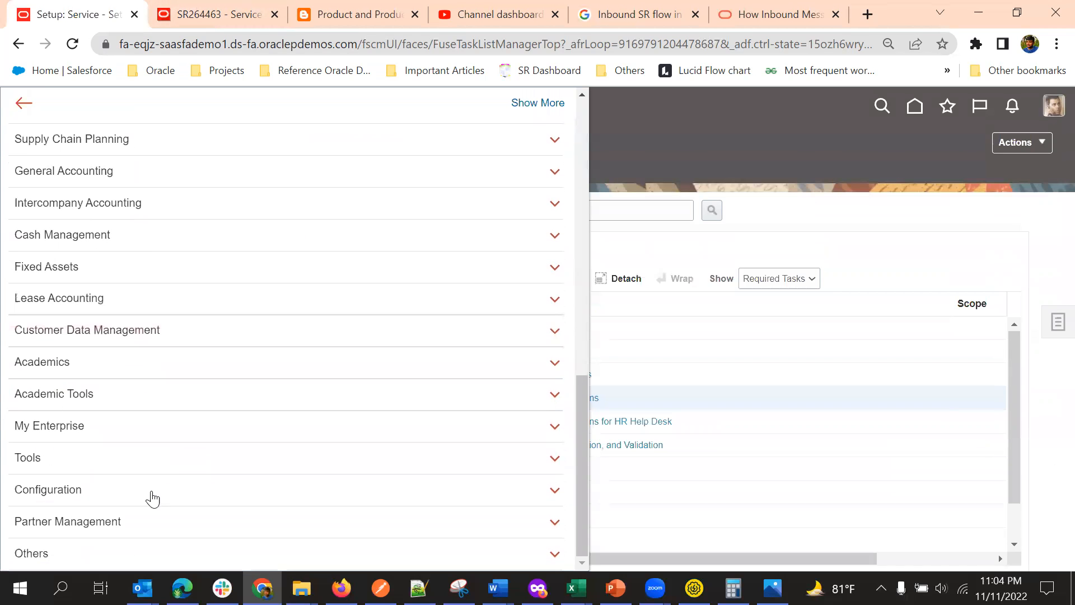
click(127, 486)
click(234, 386)
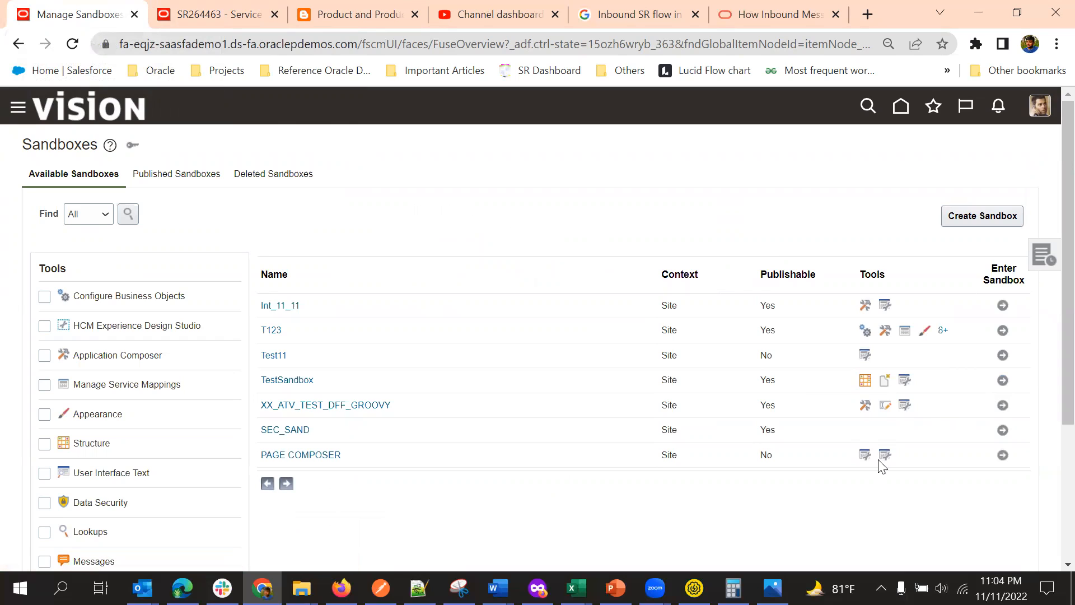
Step: Enter the Int_11_11 sandbox and open Application Composer within it
click(1001, 306)
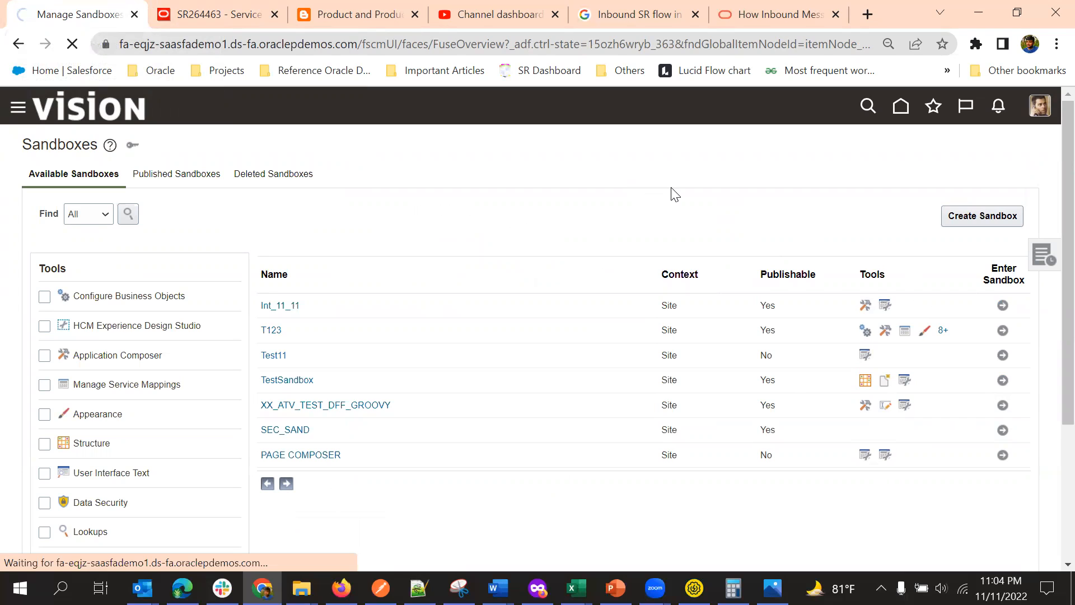
click(89, 109)
click(101, 129)
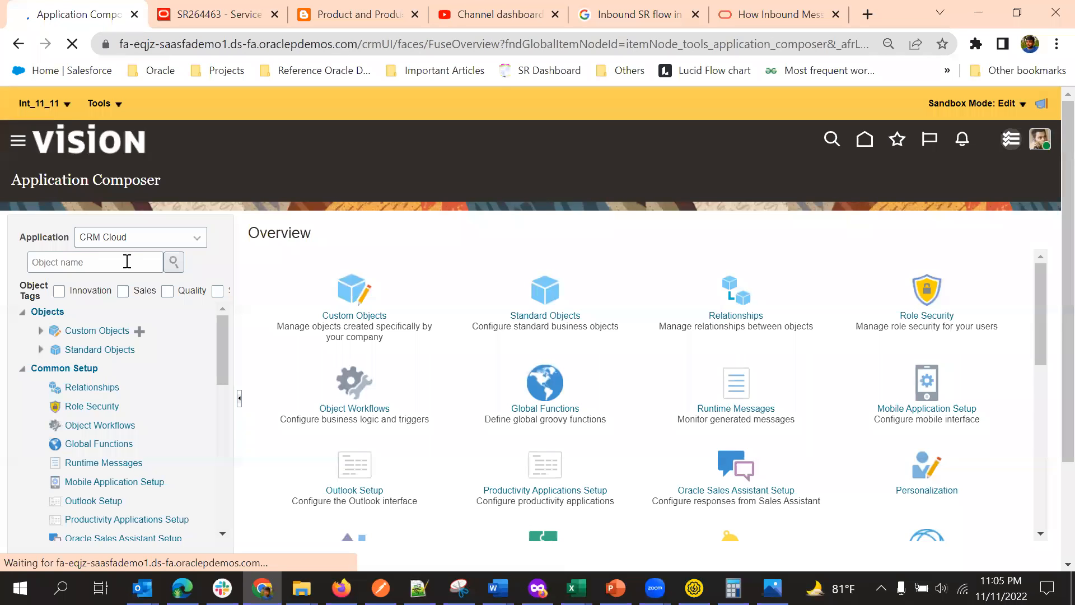
click(127, 262)
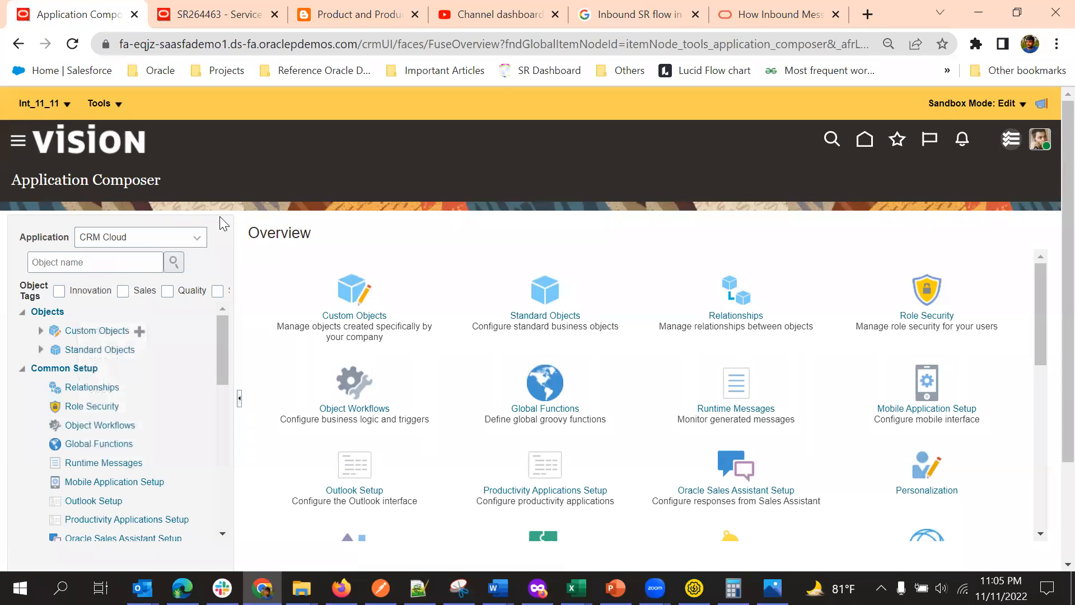
click(86, 264)
text(s)
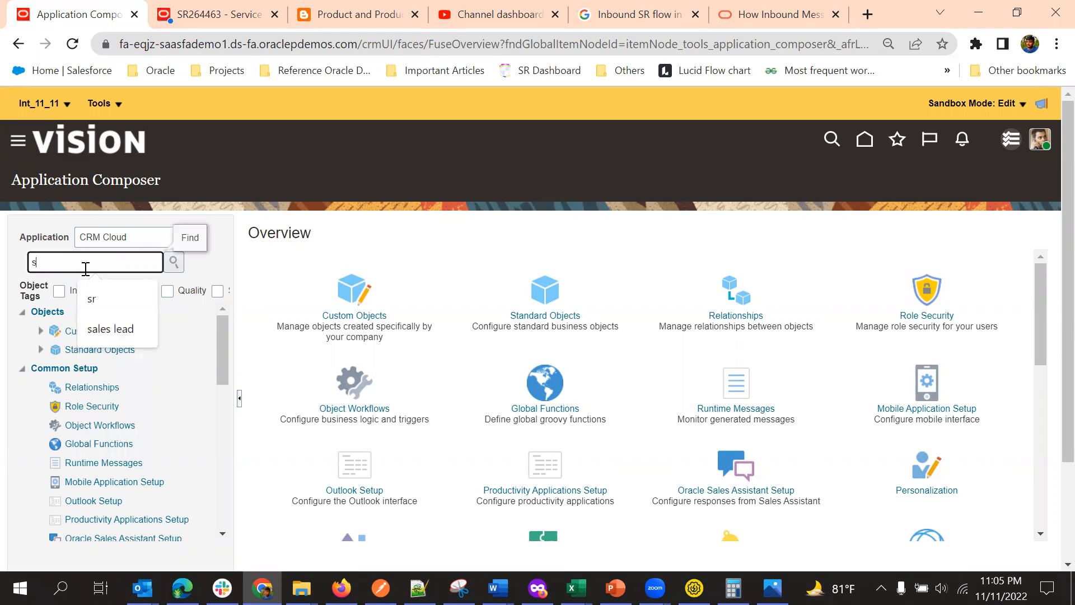
key(BackSpace)
text(inoun)
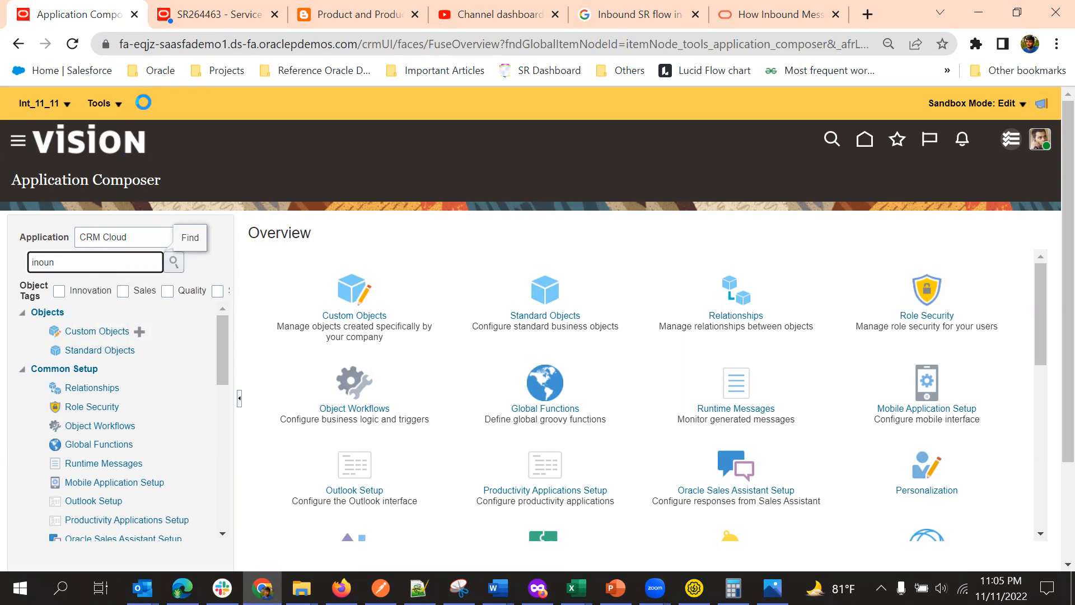
click(274, 14)
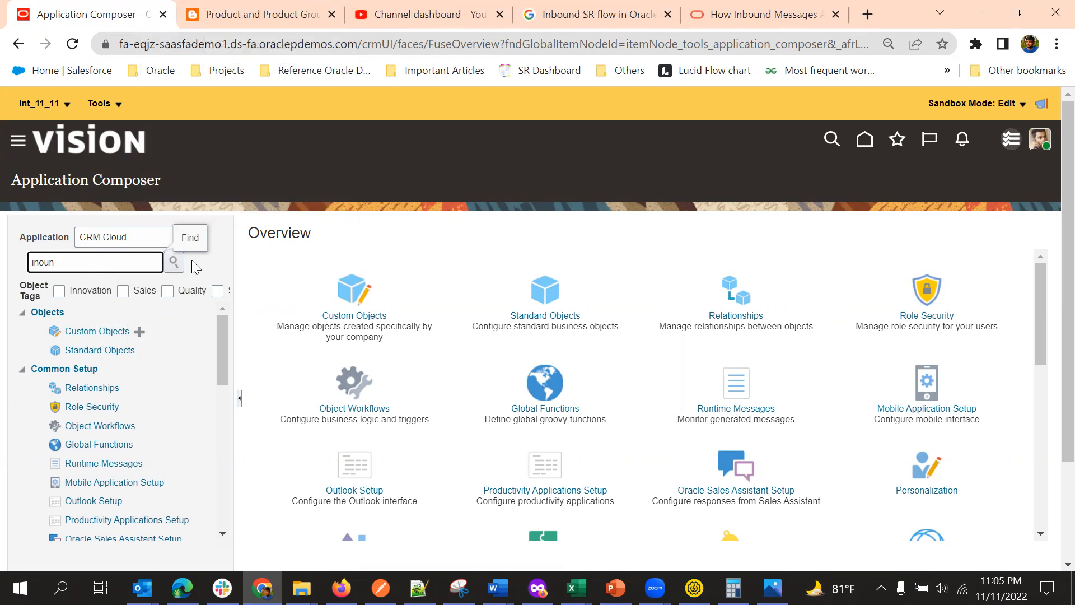
click(179, 264)
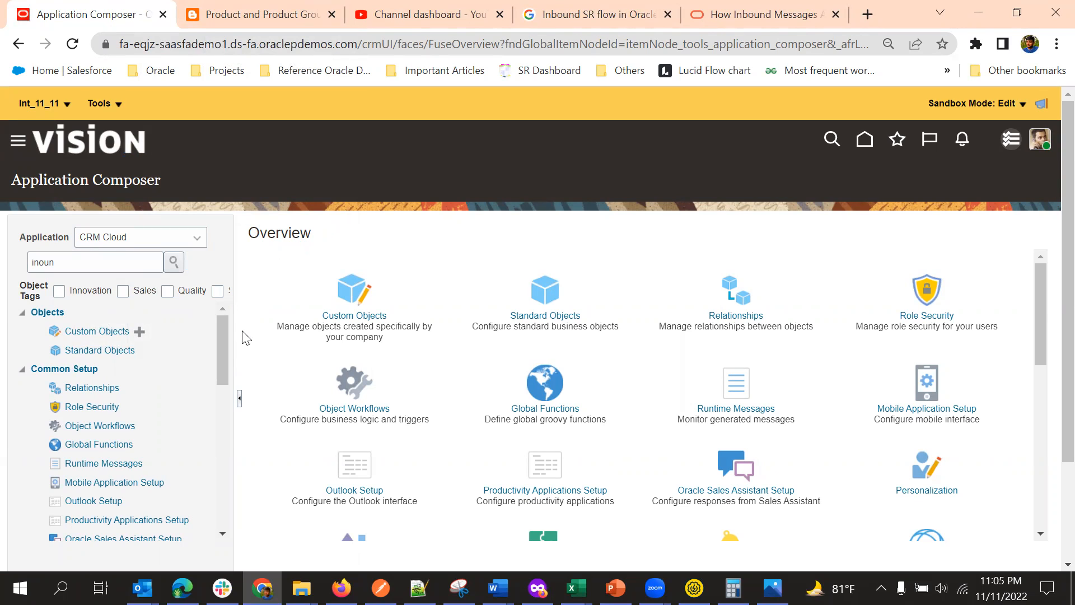
click(173, 261)
click(94, 262)
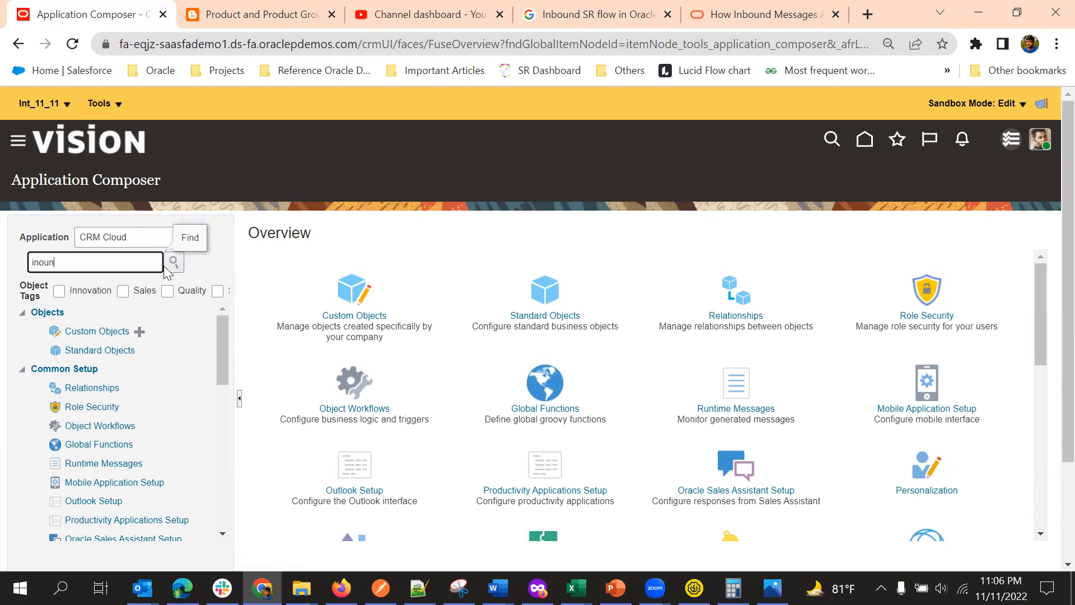
click(174, 263)
Step: Search the Application Composer objects for "inboun" and expand the Inbound Message standard object
click(80, 268)
key(ctrl+a)
key(BackSpace)
text(inboun)
click(174, 265)
click(59, 369)
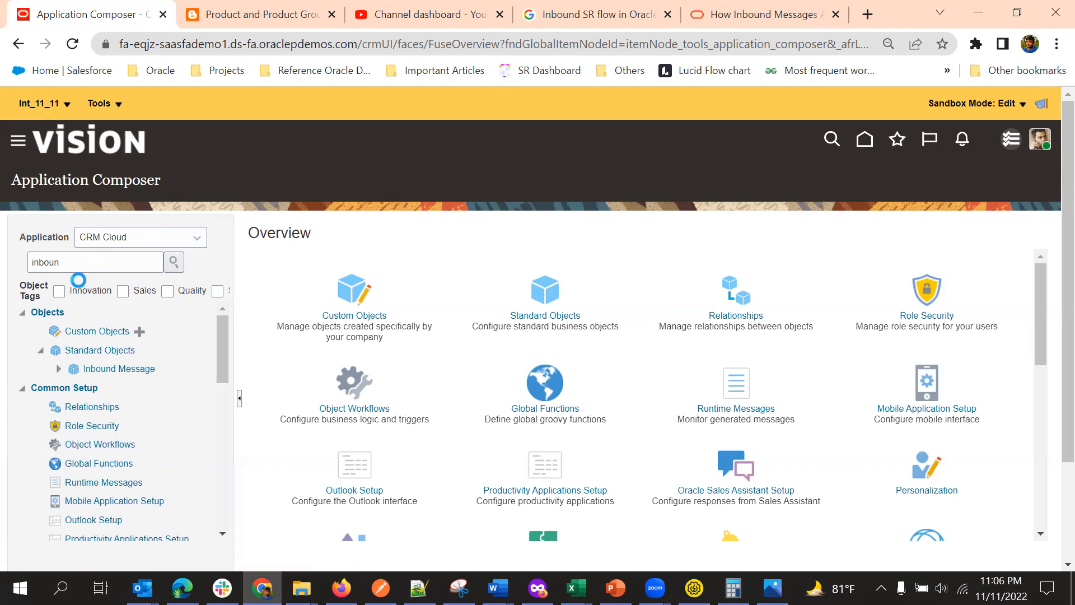
Step: Search the objects for "sr", expand the Service Request standard object to examine its child nodes, and collapse it again
click(72, 256)
double_click(71, 256)
text(sr)
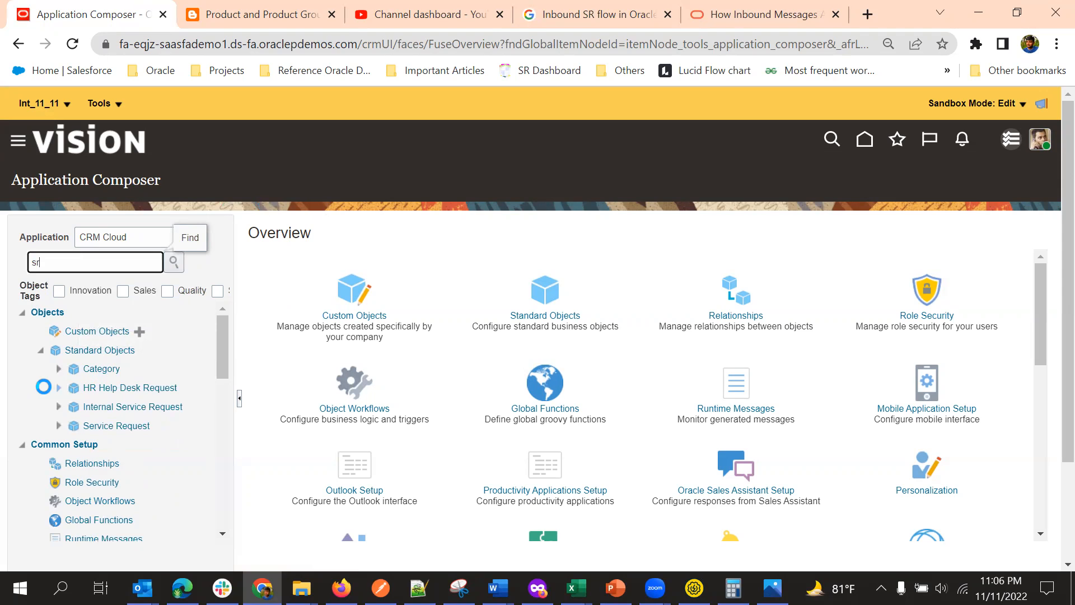
click(56, 428)
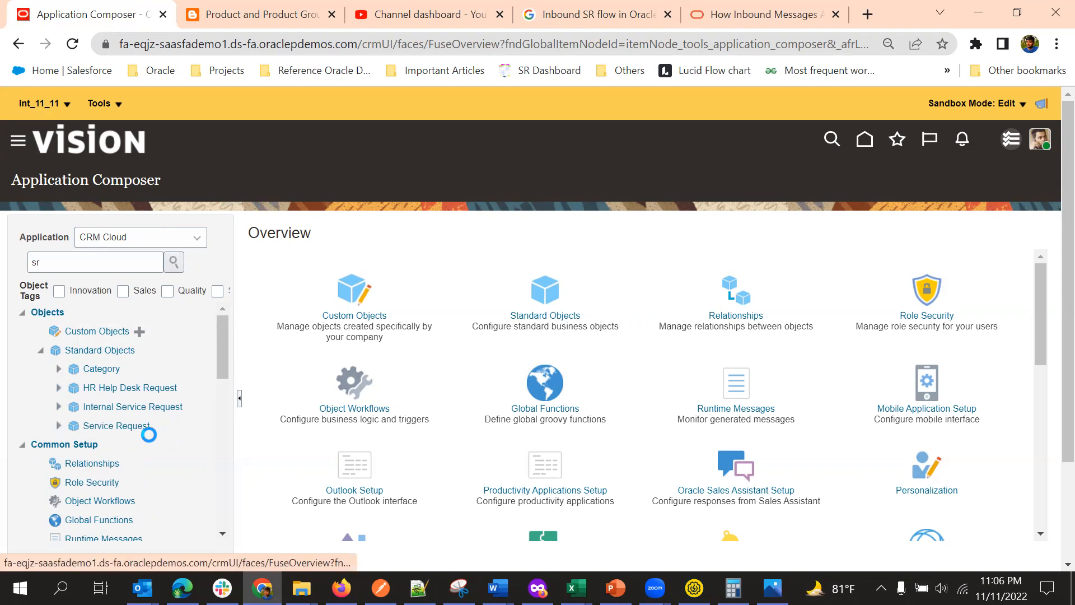
scroll(118, 490, down, 1)
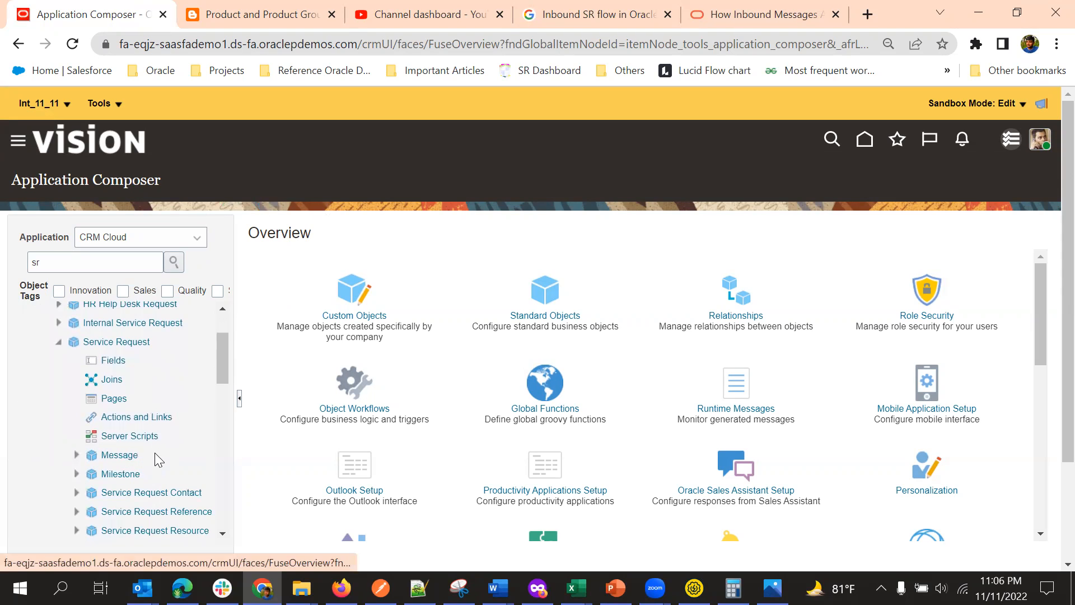
scroll(154, 457, down, 1)
scroll(130, 351, up, 1)
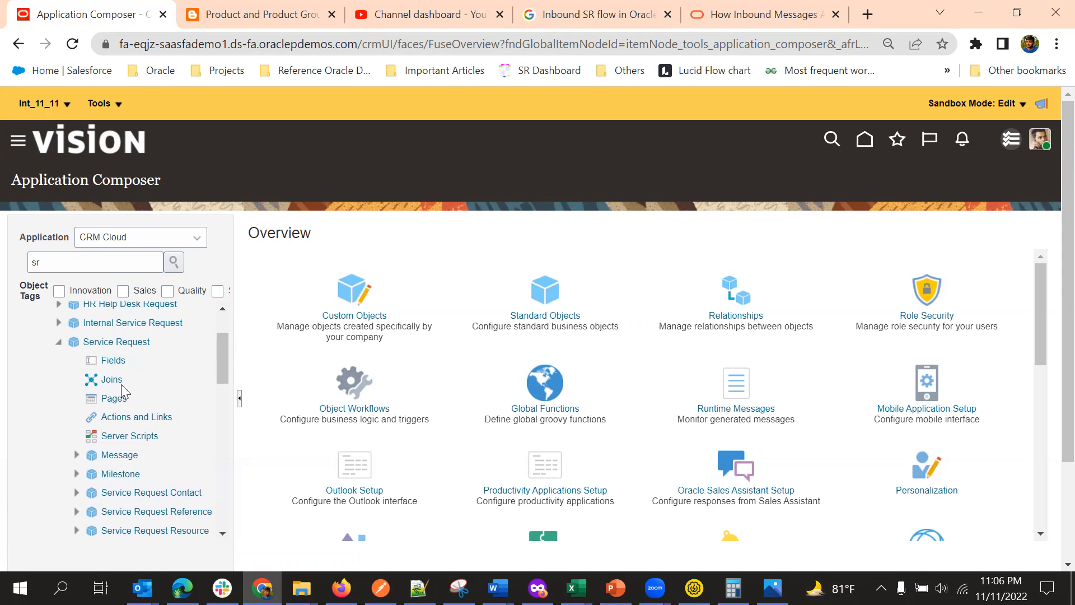
click(59, 342)
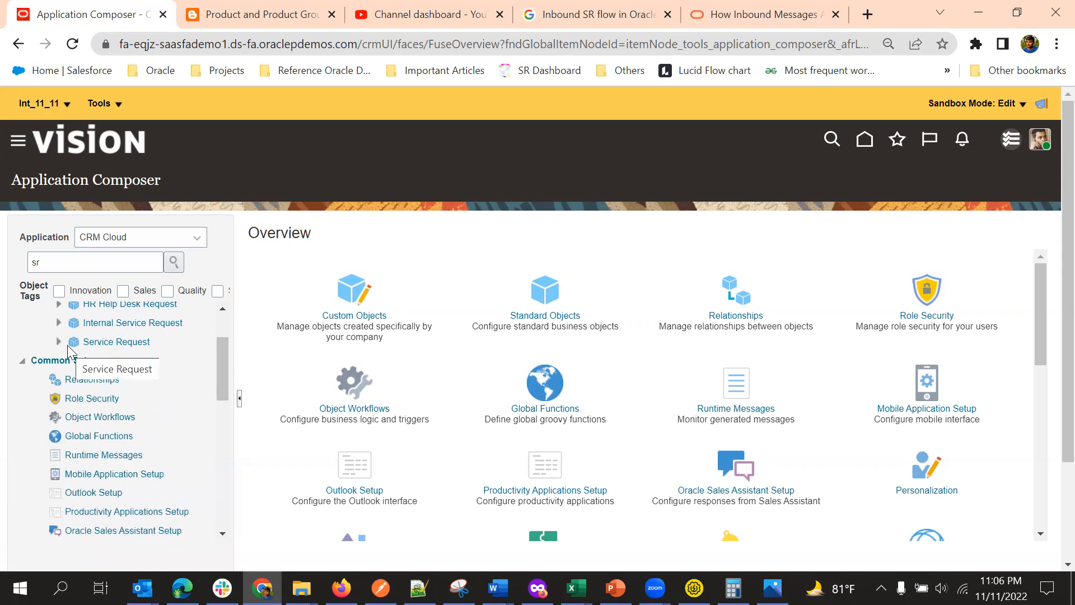
scroll(187, 371, up, 2)
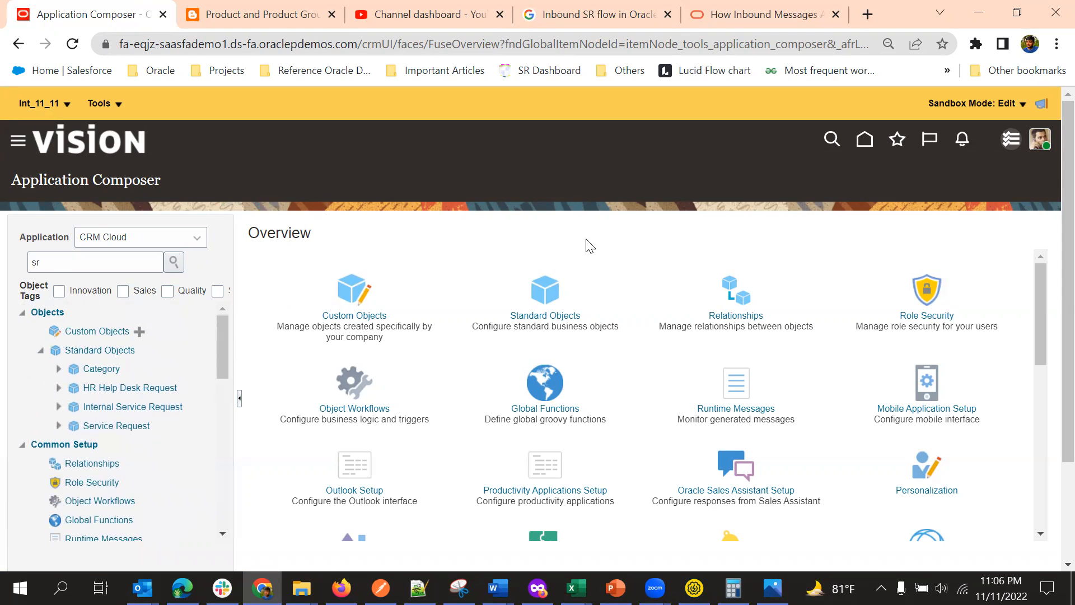